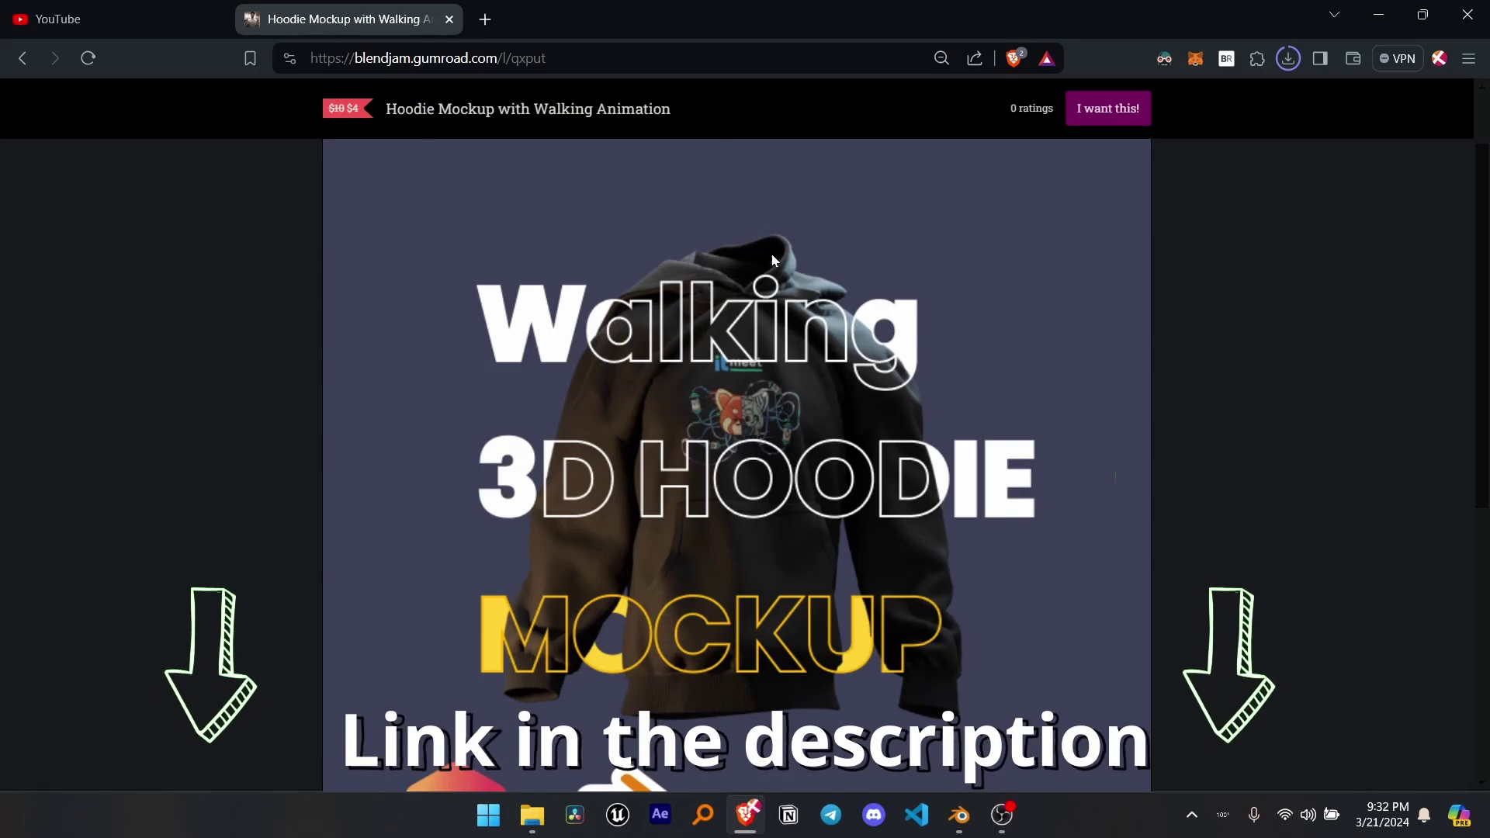
scroll(822, 341, "down", 3)
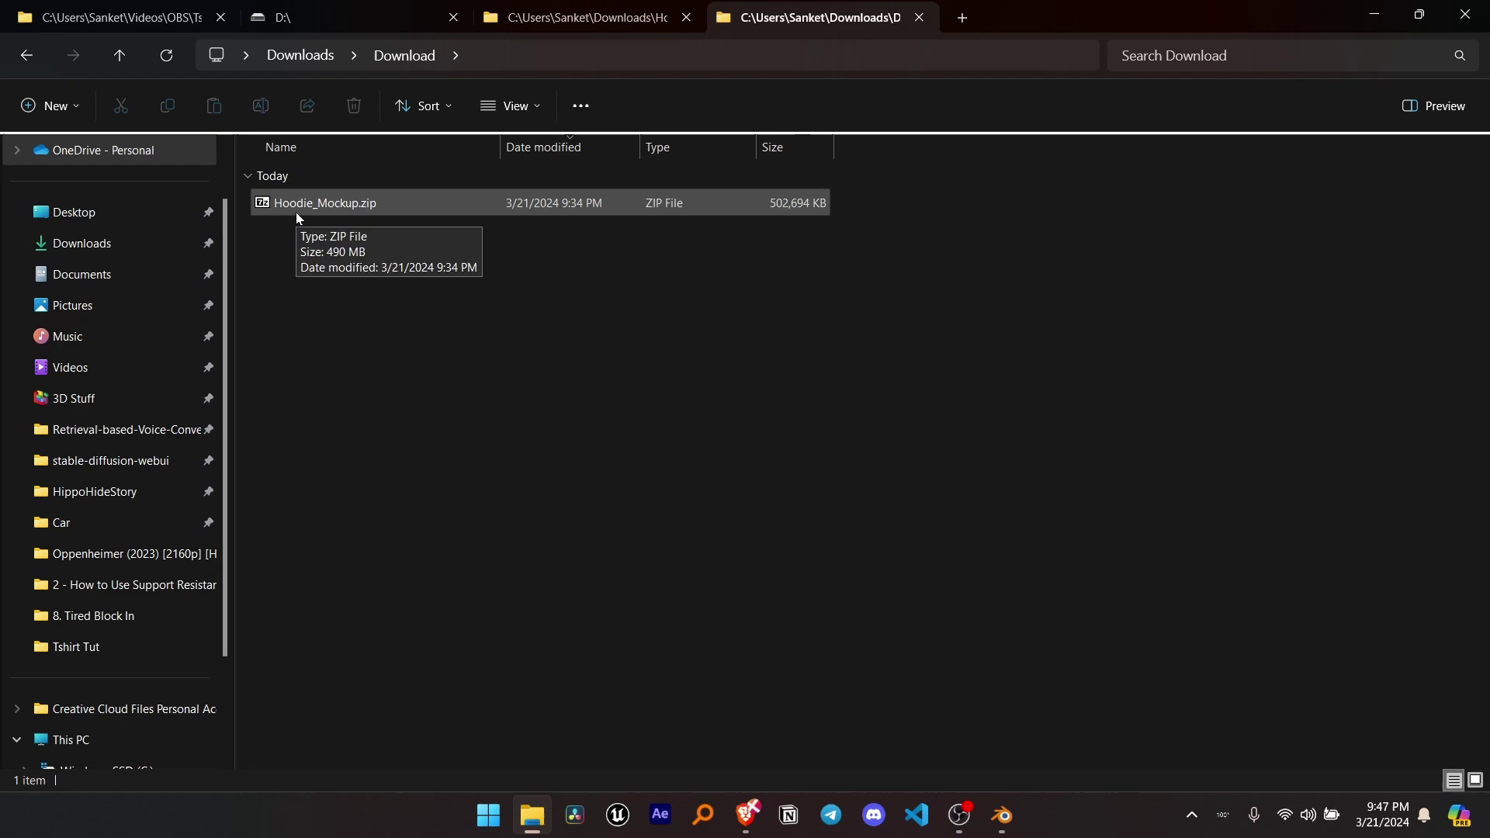
Open Normal_Hoodie.blend from the extracted Hoodie_Mockup folder in Blender.
left_click(296, 210)
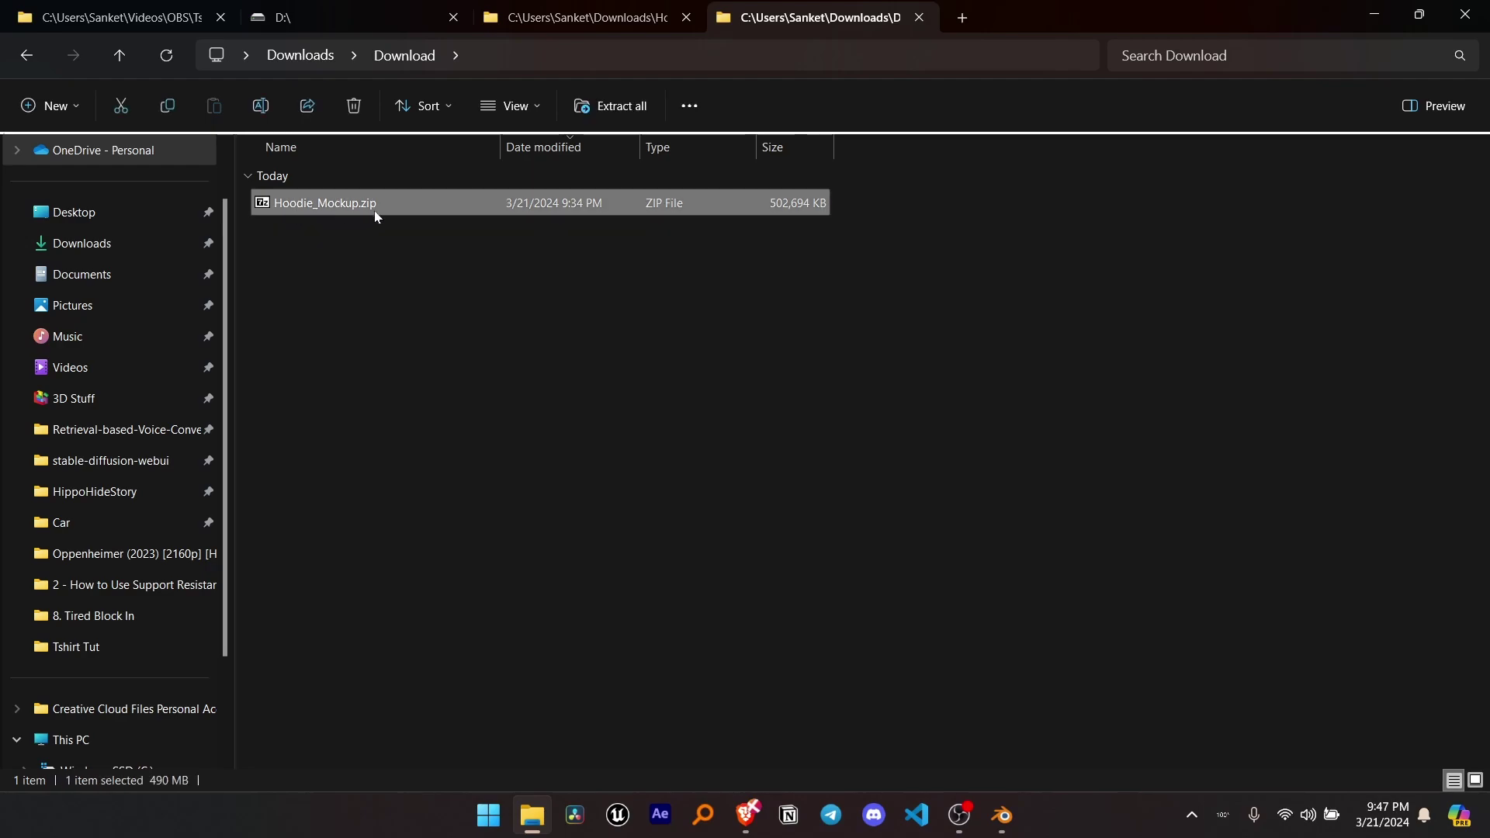
left_click(568, 8)
left_click_drag(699, 431, 275, 230)
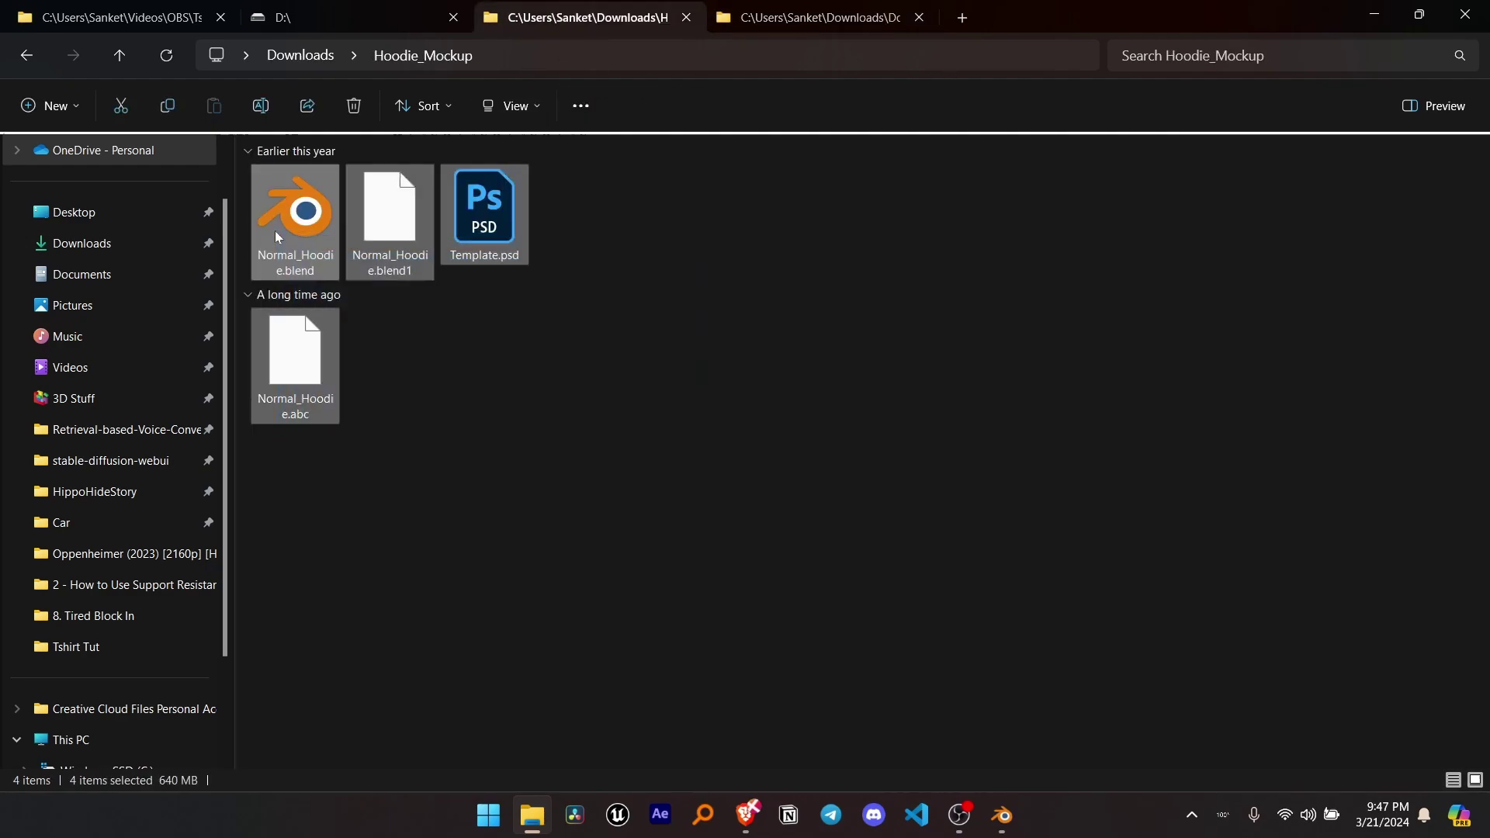
left_click(621, 141)
double_click(284, 208)
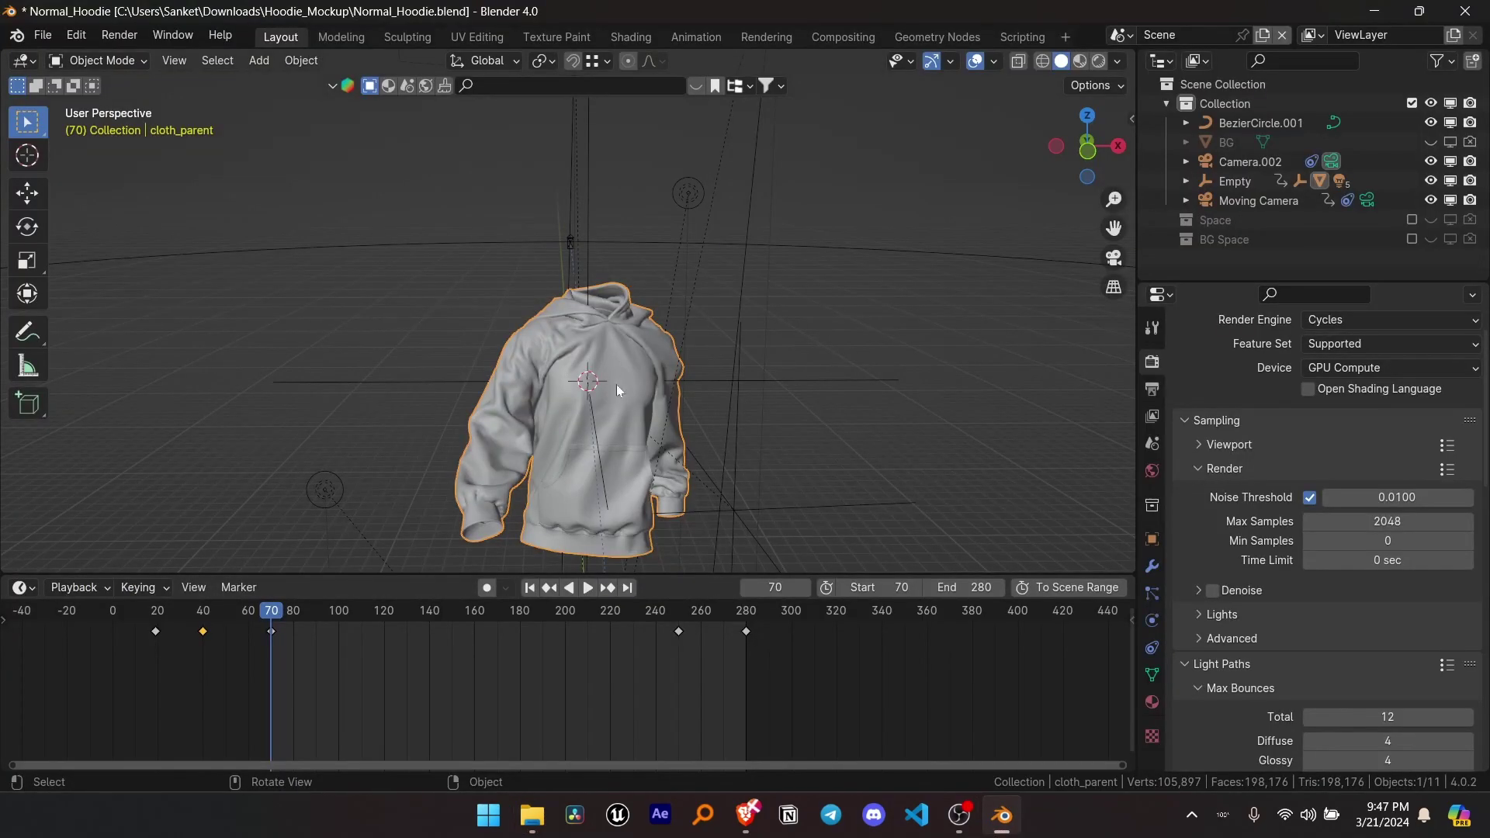
scroll(618, 391, "down", 5)
Orbit around the hoodie scene, then open Template.psd in Photoshop.
mouse_move(618, 390)
middle_mouse_down()
mouse_move(666, 368)
mouse_move(612, 360)
mouse_move(677, 396)
middle_mouse_up()
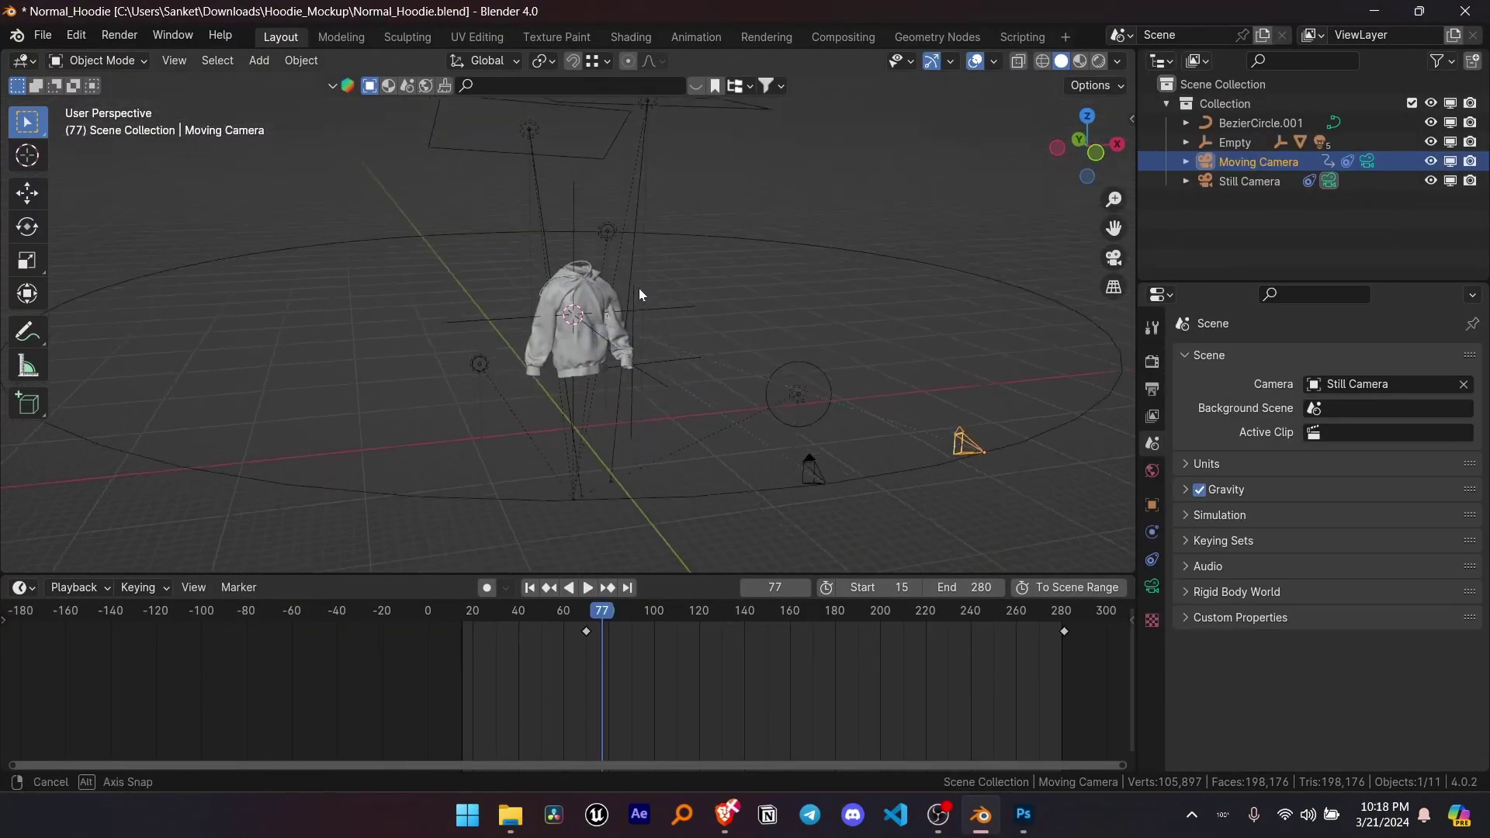
mouse_move(640, 288)
middle_mouse_down()
mouse_move(758, 283)
mouse_move(629, 661)
middle_mouse_up()
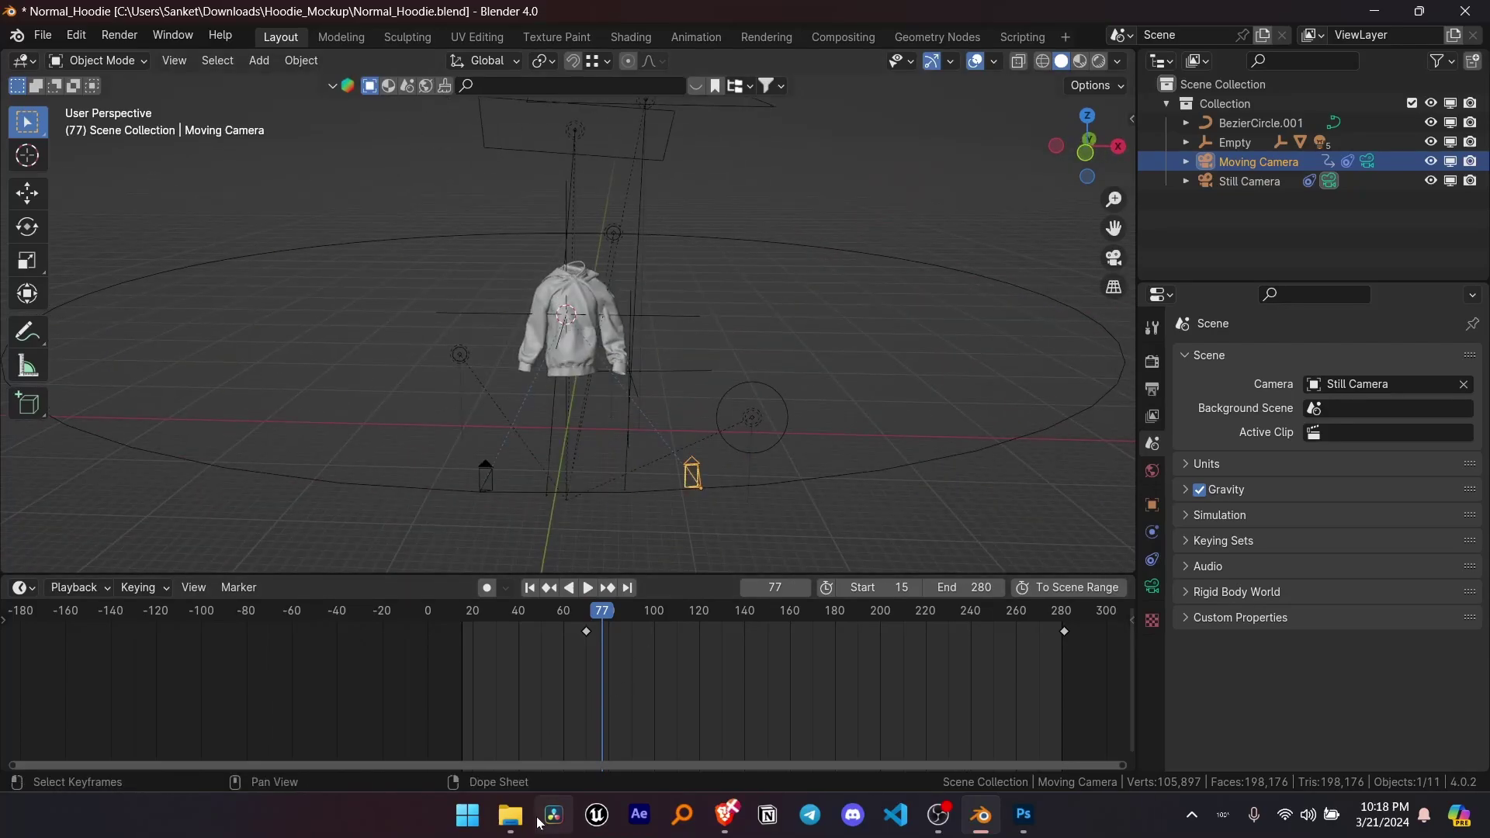
left_click(510, 815)
left_click(527, 15)
key("Return")
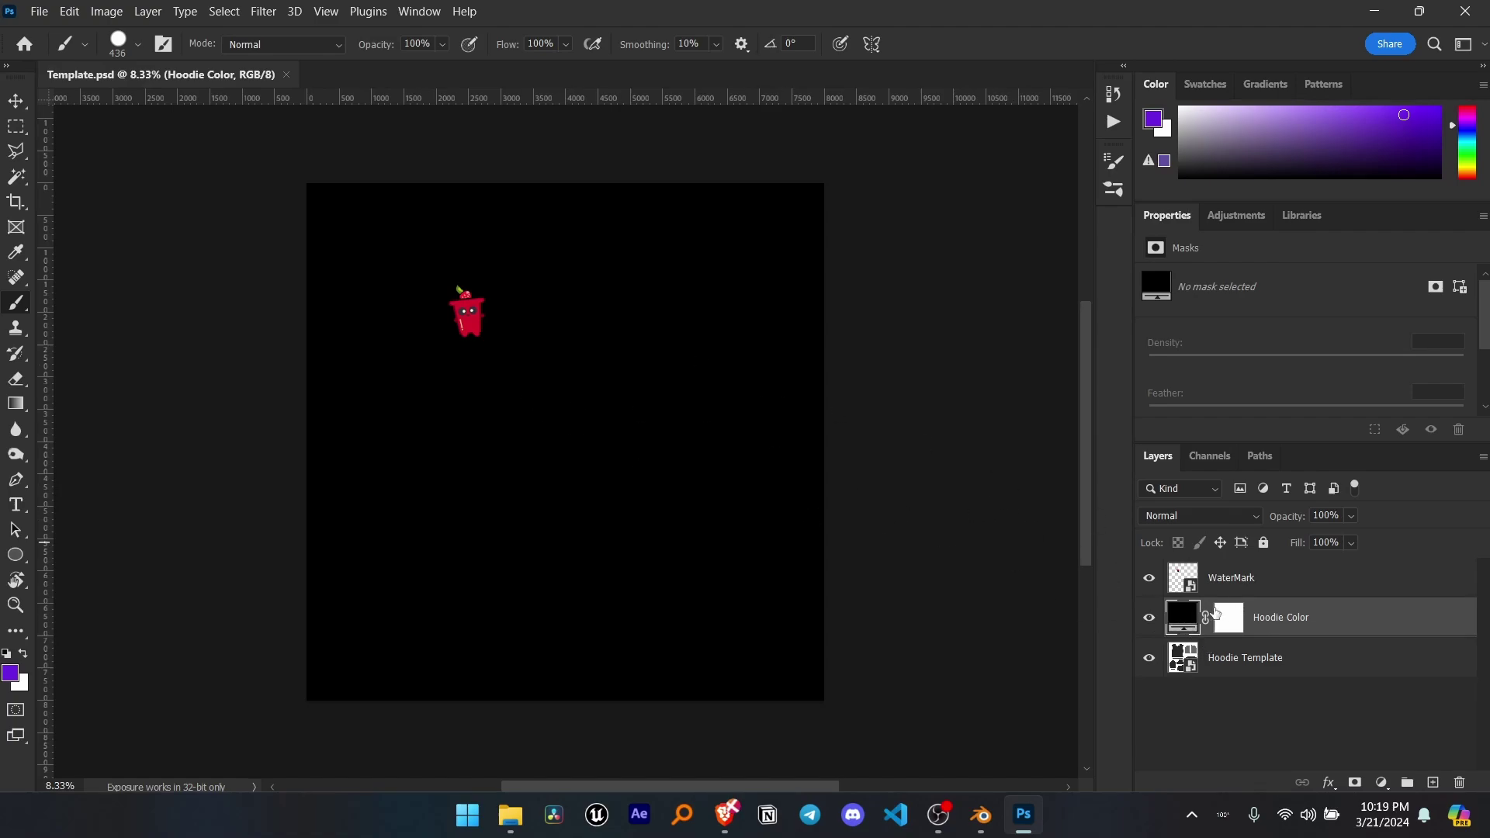
Set the Hoodie Color fill to pink #dc5353 and add an empty Layer 1.
double_click(1180, 619)
left_click_drag(1038, 249, 1024, 217)
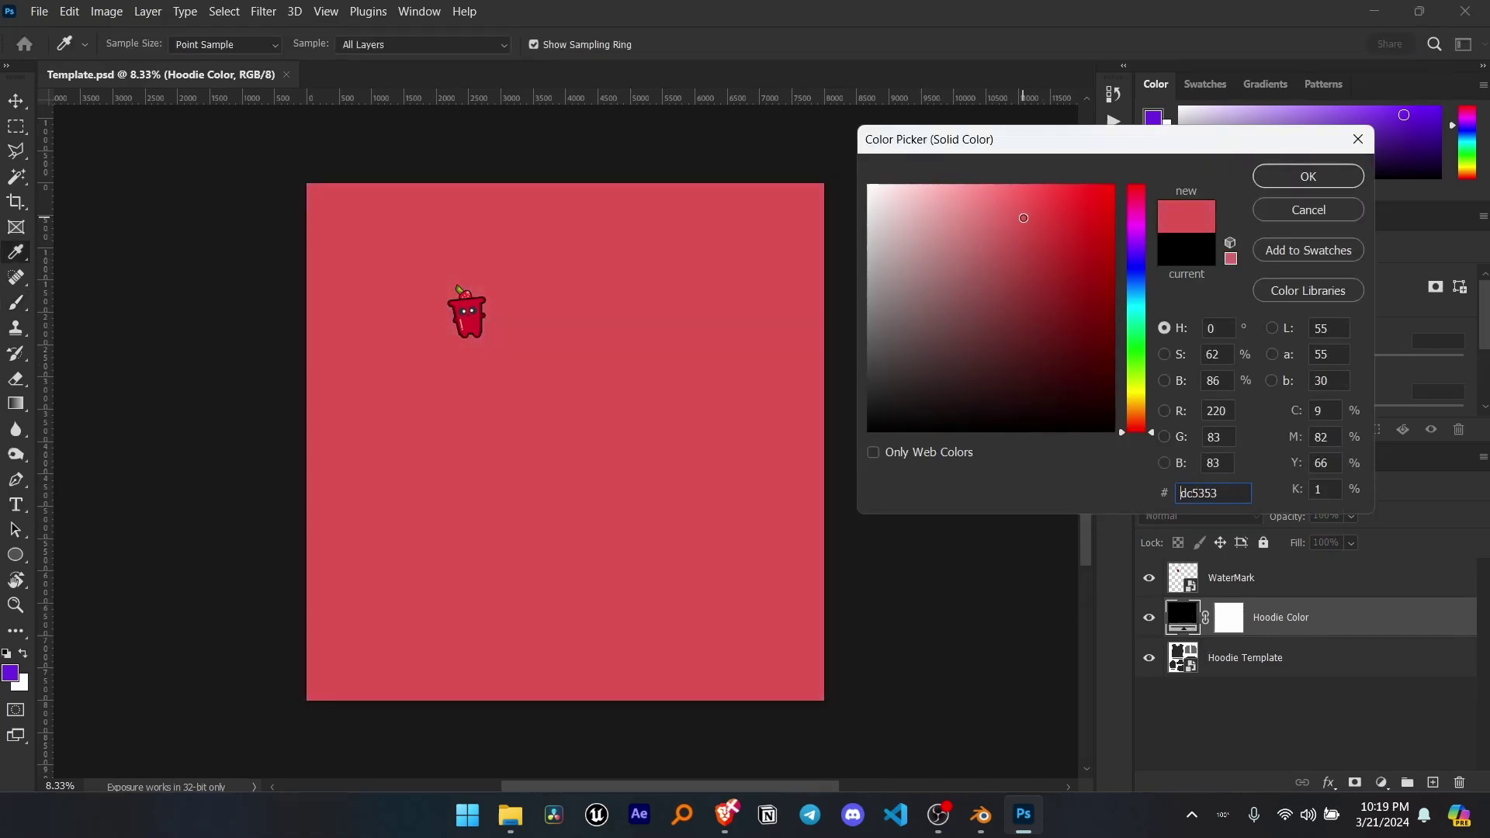
left_click(1308, 176)
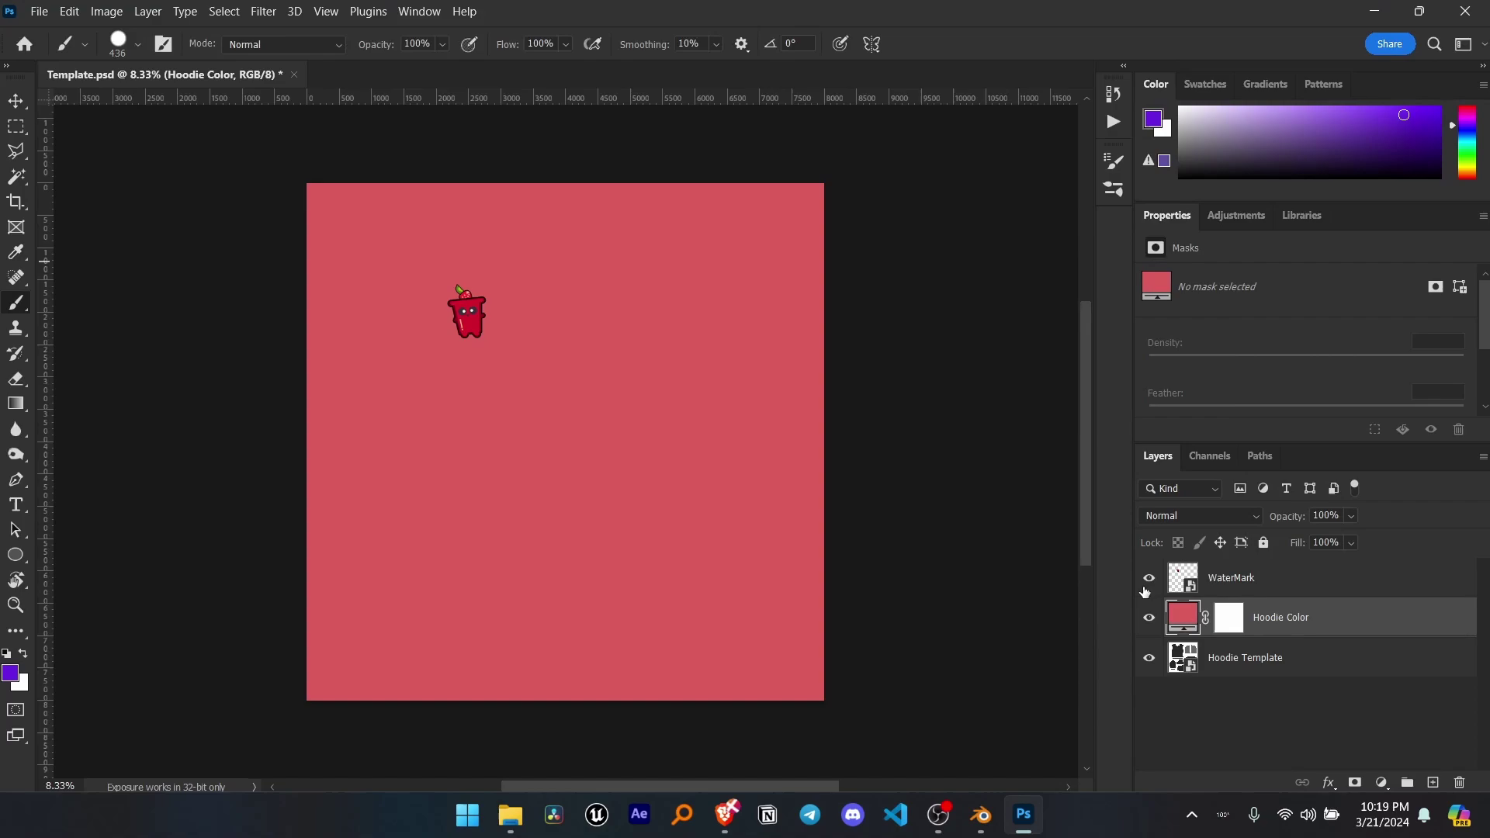
left_click(1433, 782)
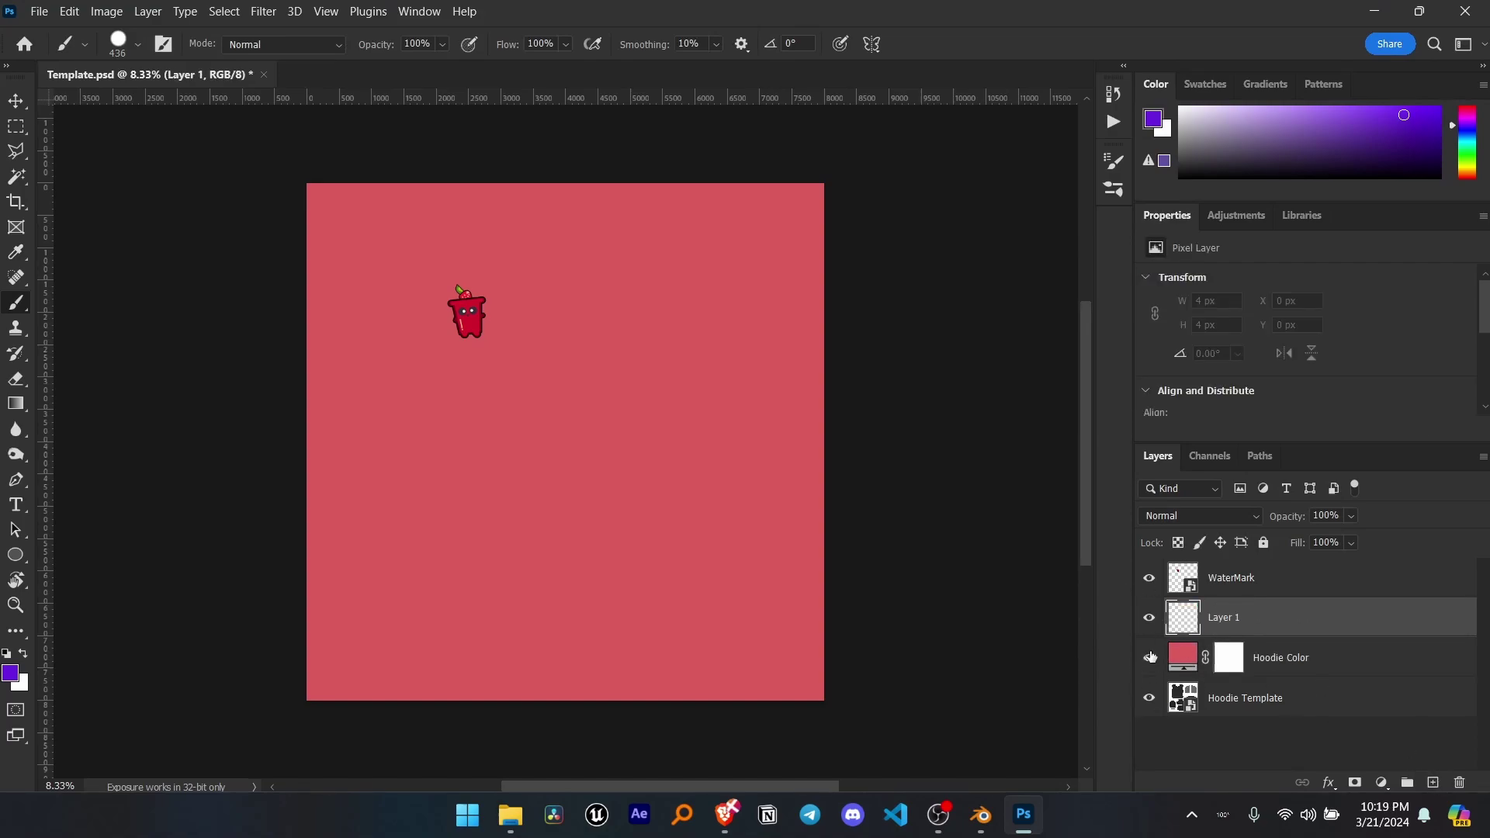
Hide Hoodie Color and paint four purple stripes on the front and back pieces.
left_click(1152, 658)
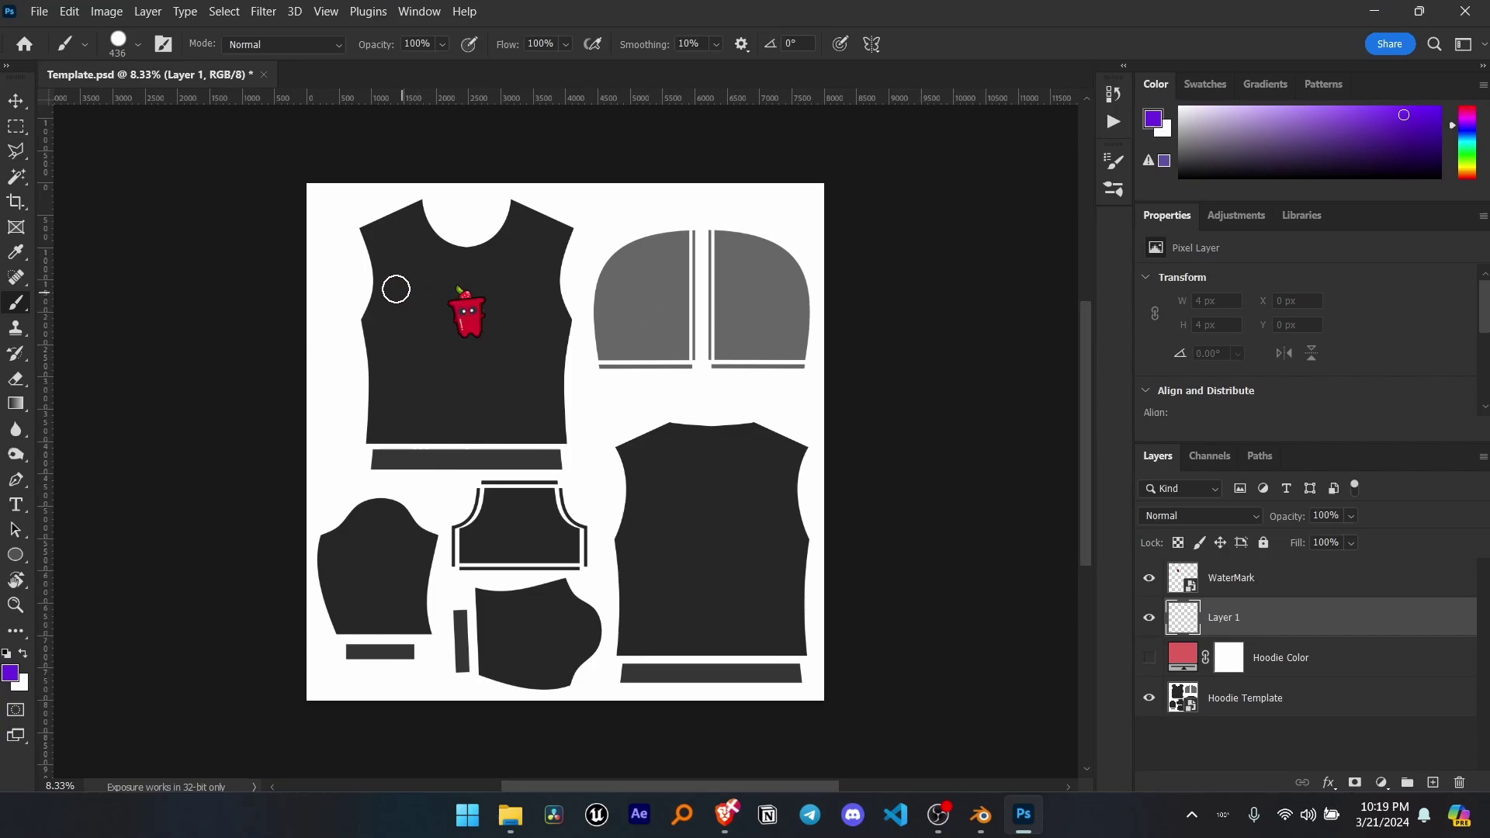
left_click_drag(413, 297, 414, 355)
left_click_drag(516, 297, 517, 378)
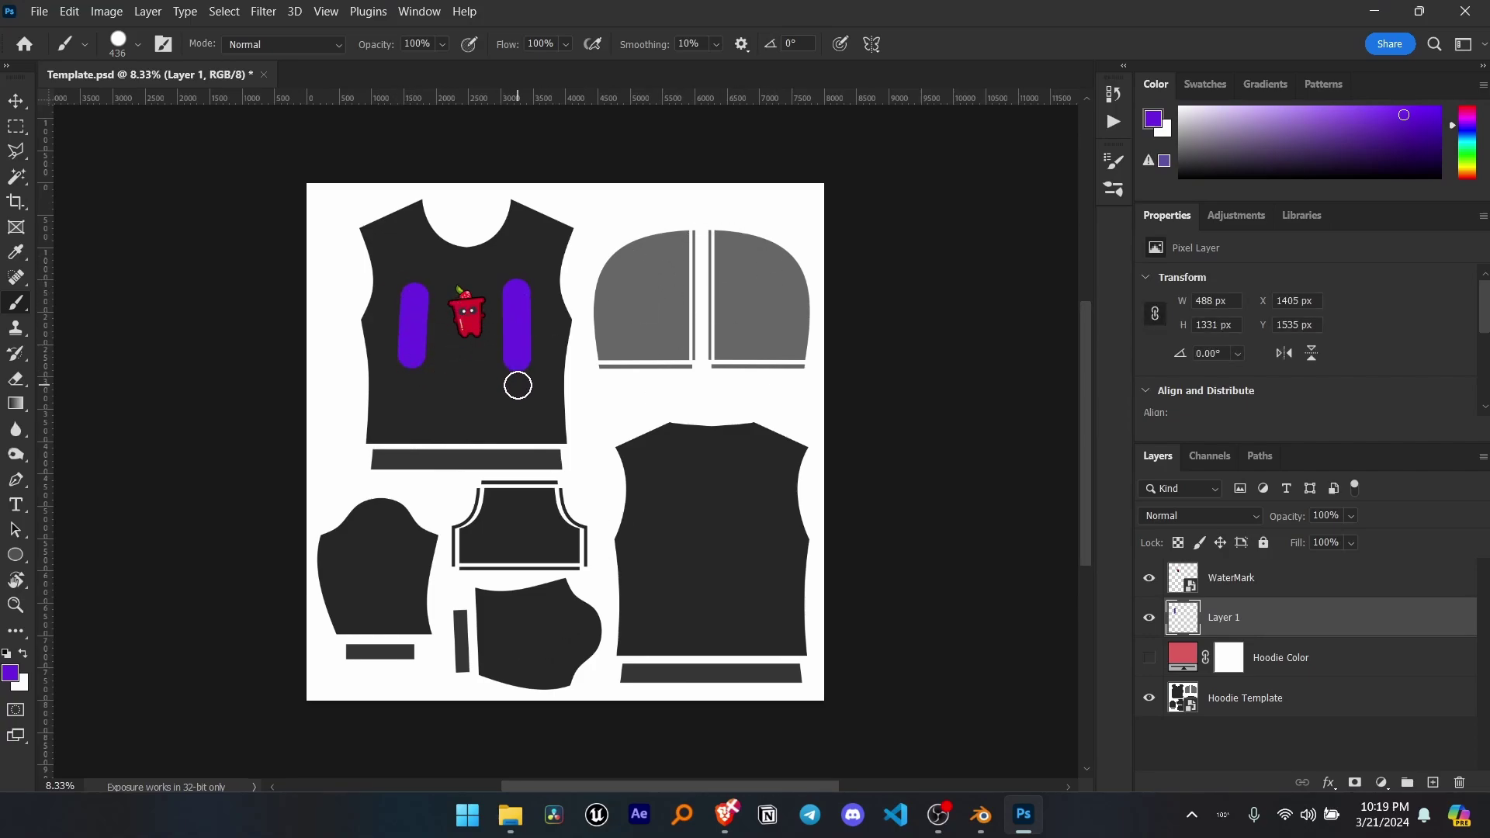
left_click_drag(689, 471, 689, 559)
left_click_drag(757, 458, 756, 526)
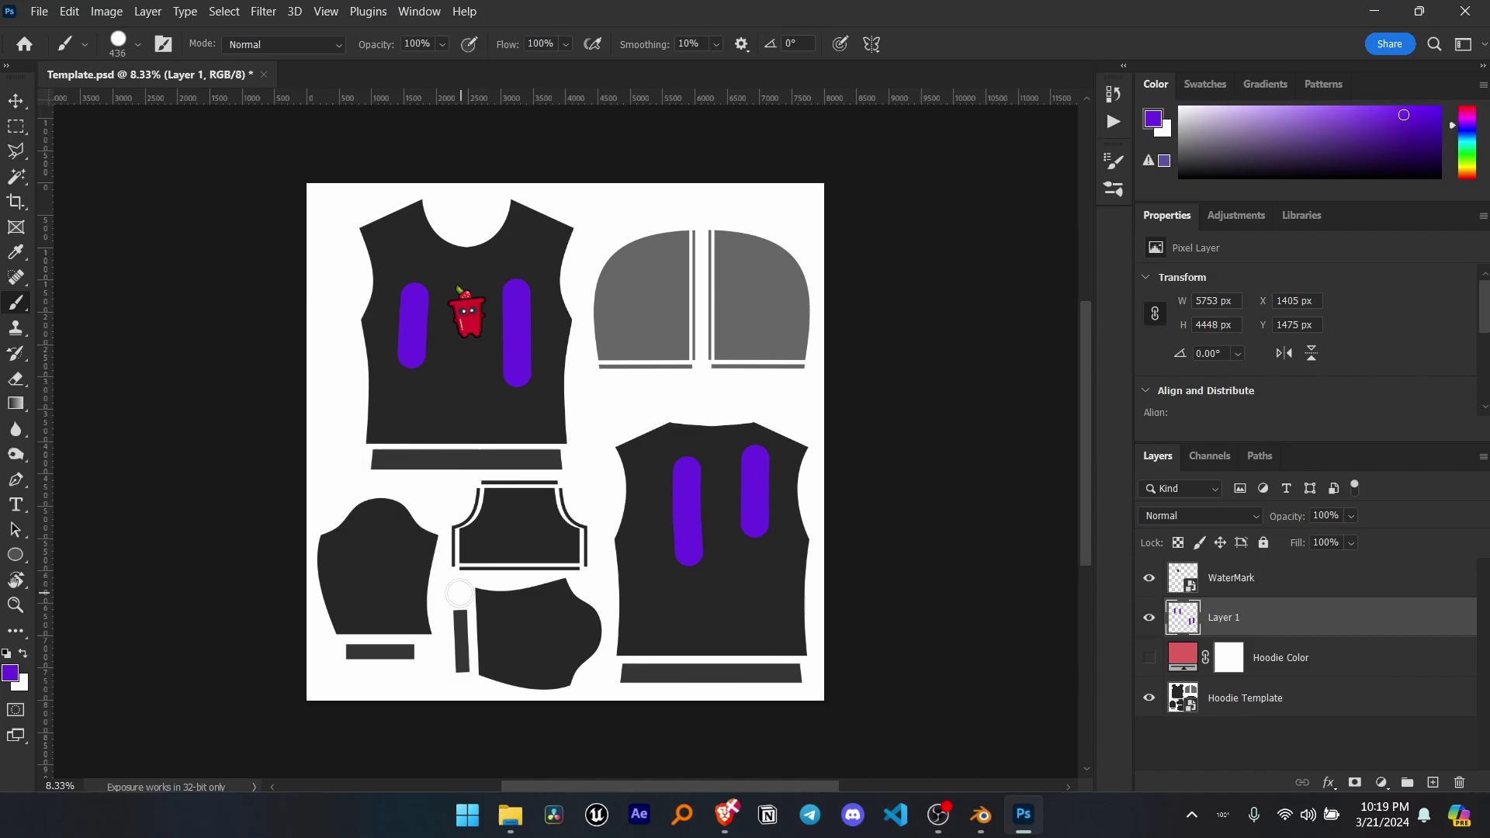
Paint two dark pink patches on the smaller pieces, then show Hoodie Color again.
left_click(6, 660)
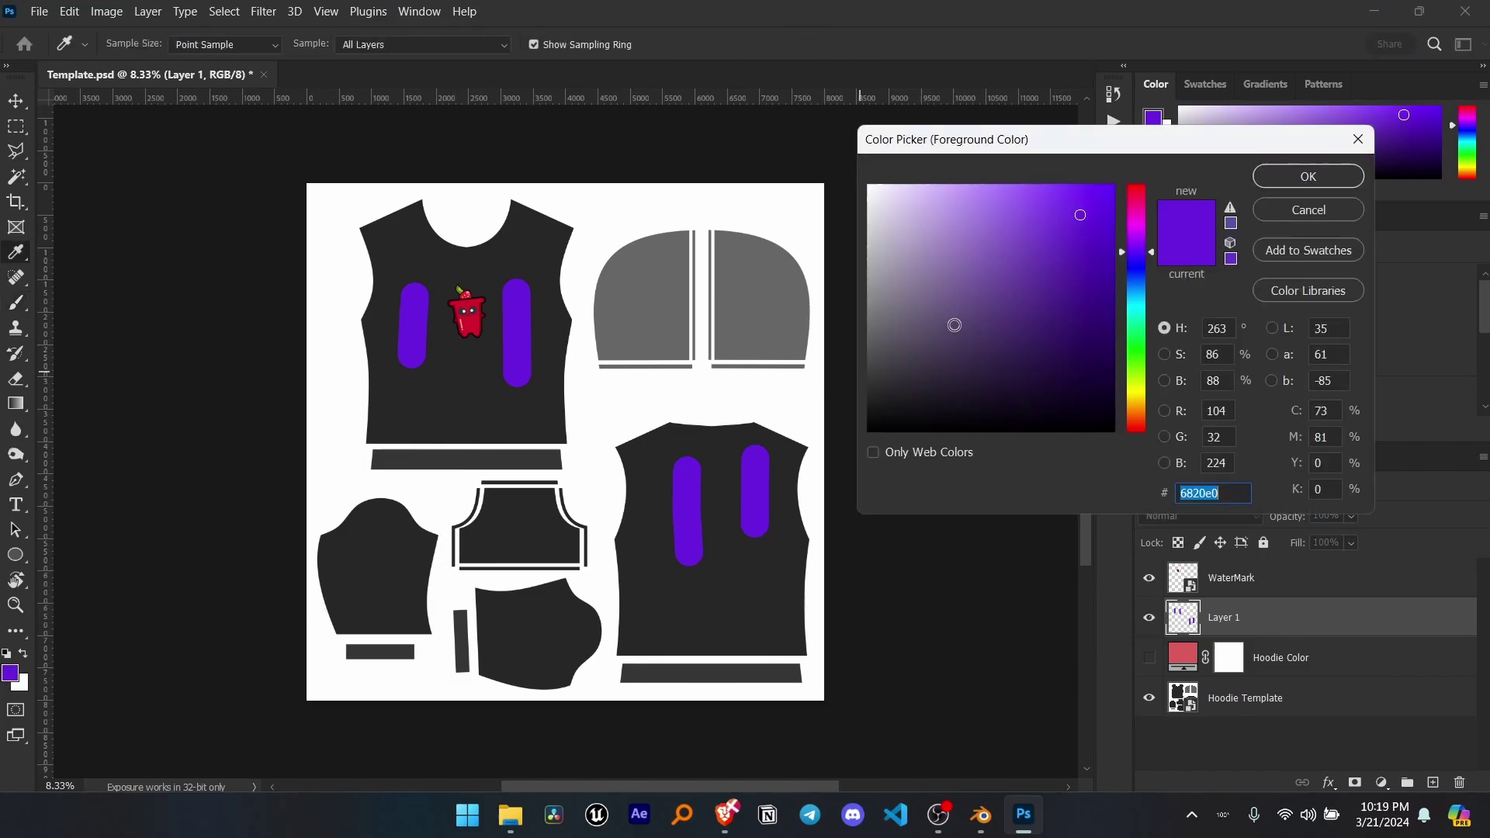
left_click(965, 342)
mouse_move(1135, 249)
left_mouse_down()
mouse_move(1144, 289)
mouse_move(1144, 215)
left_mouse_up()
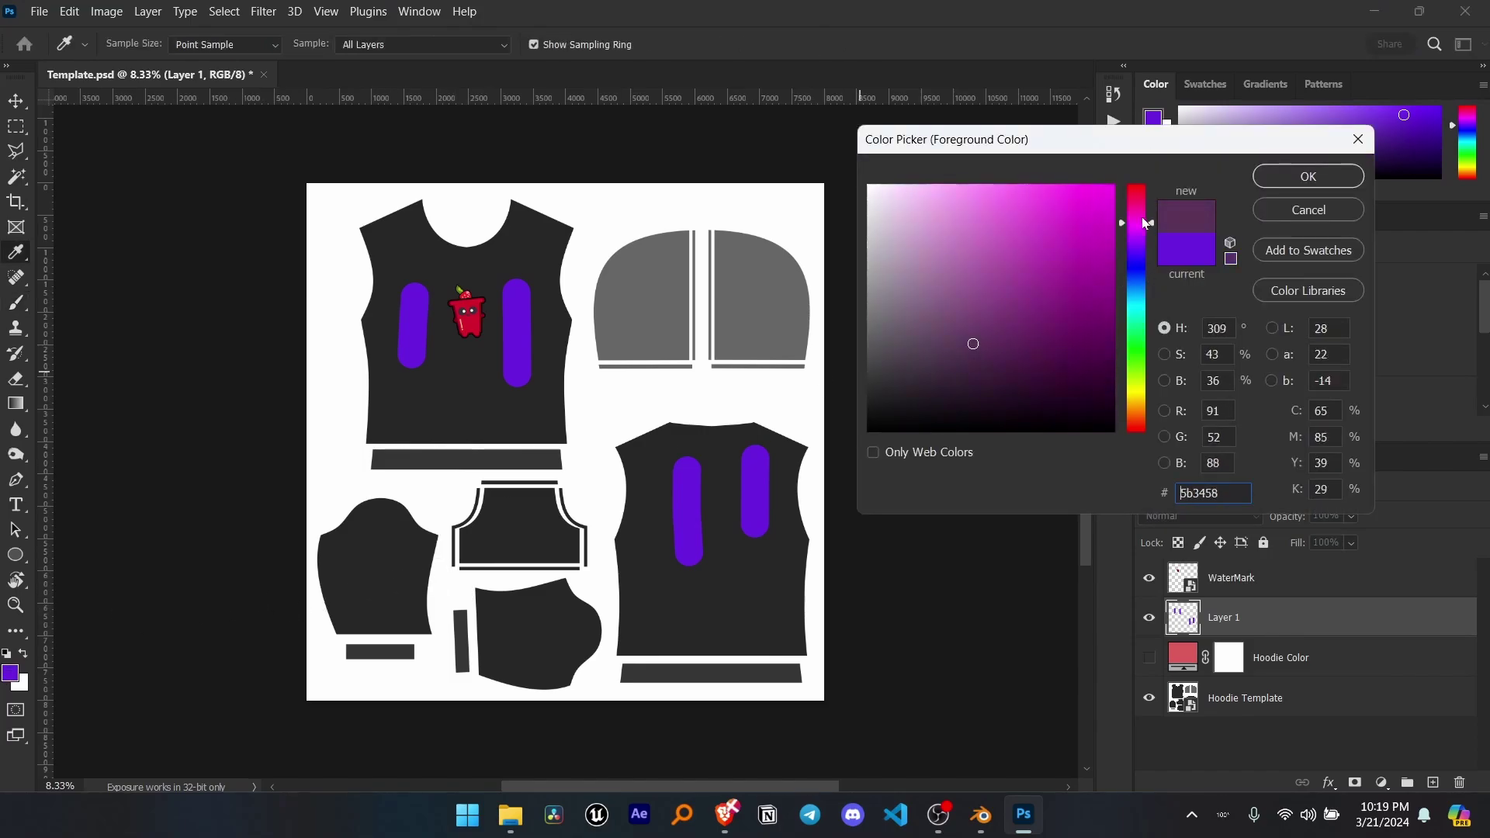
left_click(1278, 177)
left_click_drag(367, 562, 371, 593)
left_click_drag(533, 618, 533, 639)
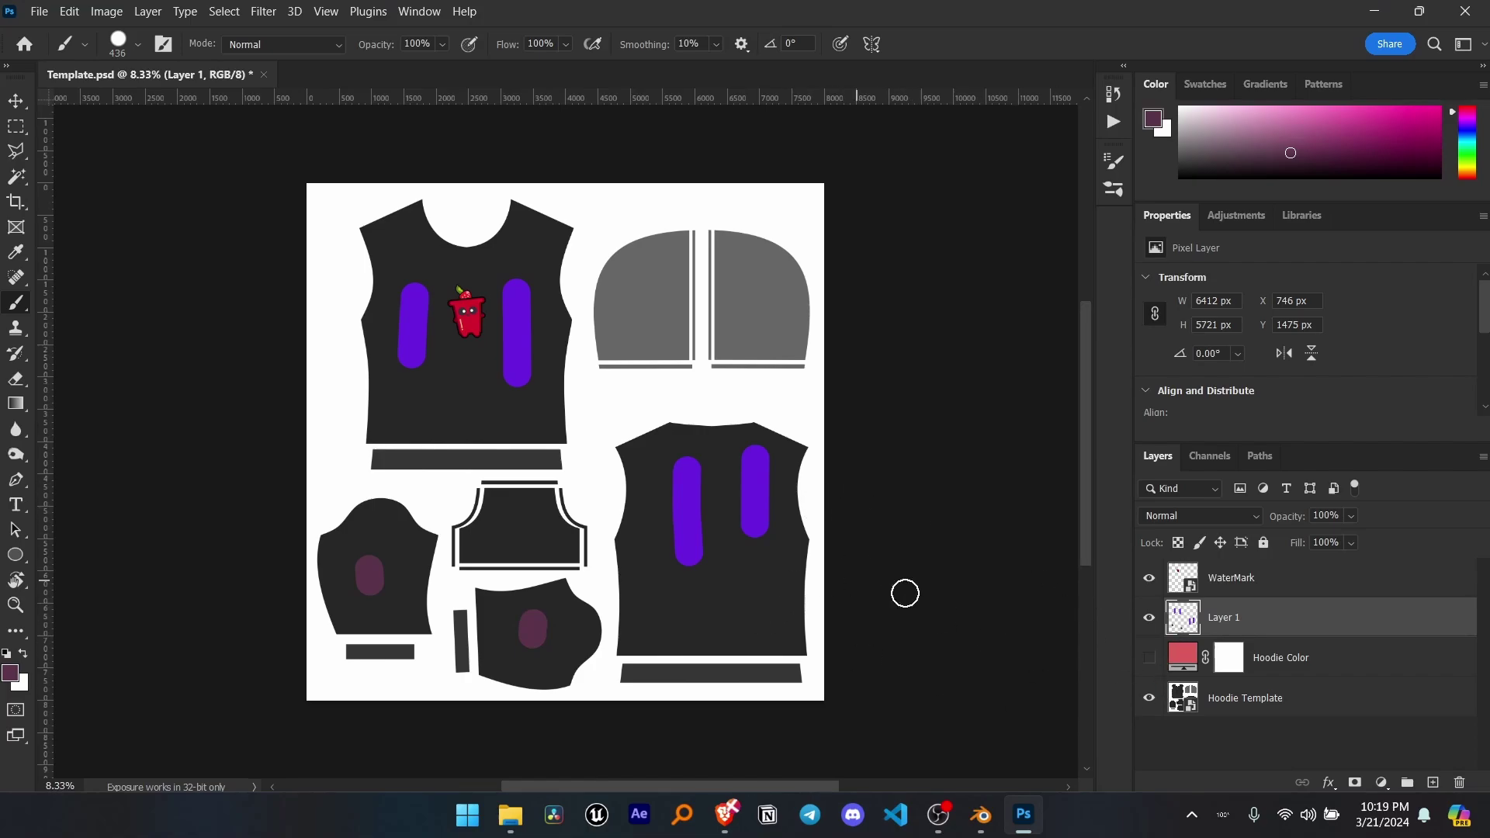
left_click(1149, 659)
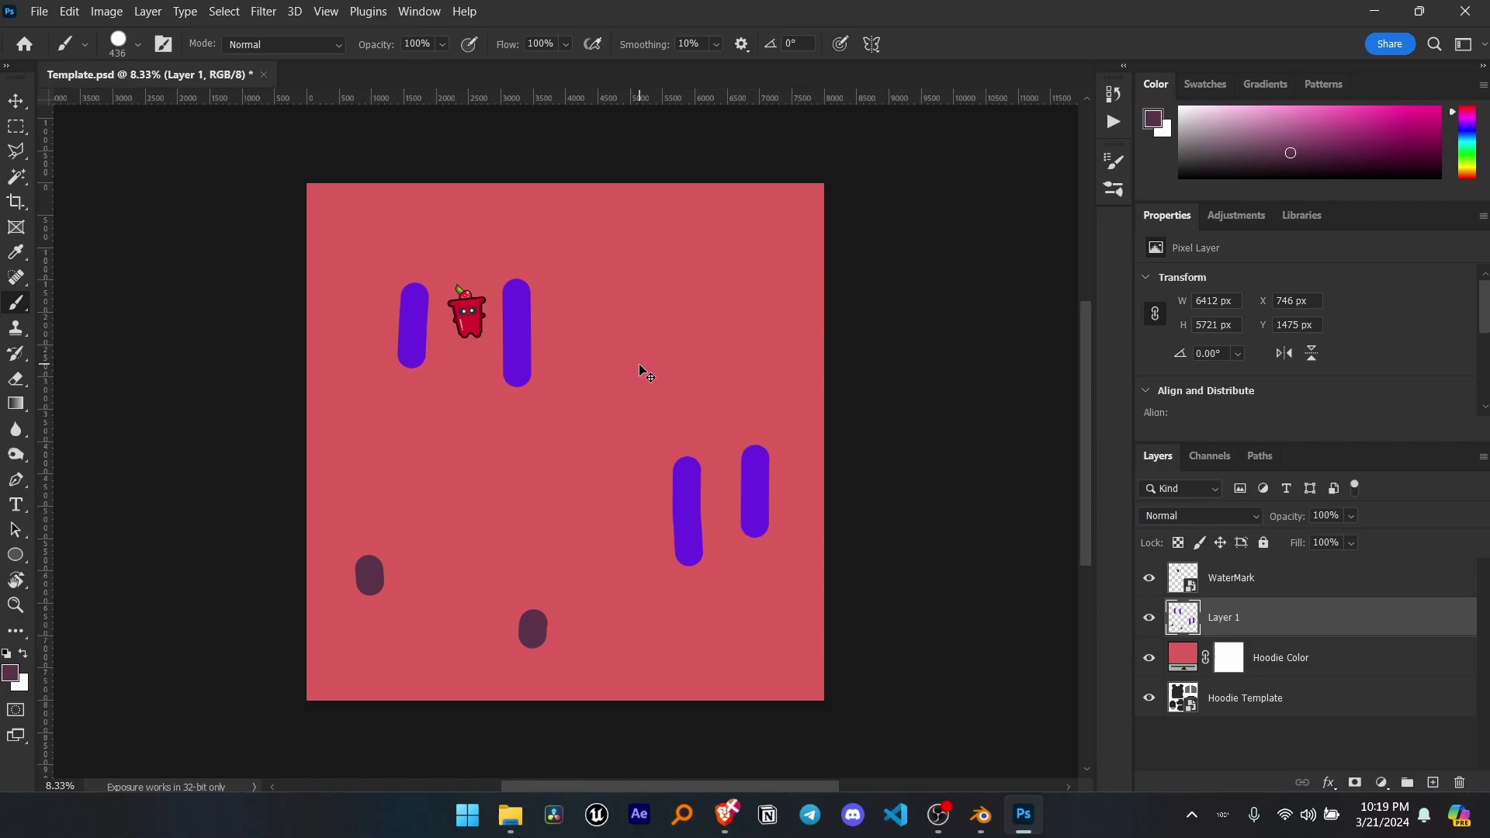
Back in Blender, view the hoodie front with Rendered viewport shading.
left_click(980, 816)
mouse_move(618, 386)
middle_mouse_down()
mouse_move(649, 282)
mouse_move(586, 312)
middle_mouse_up()
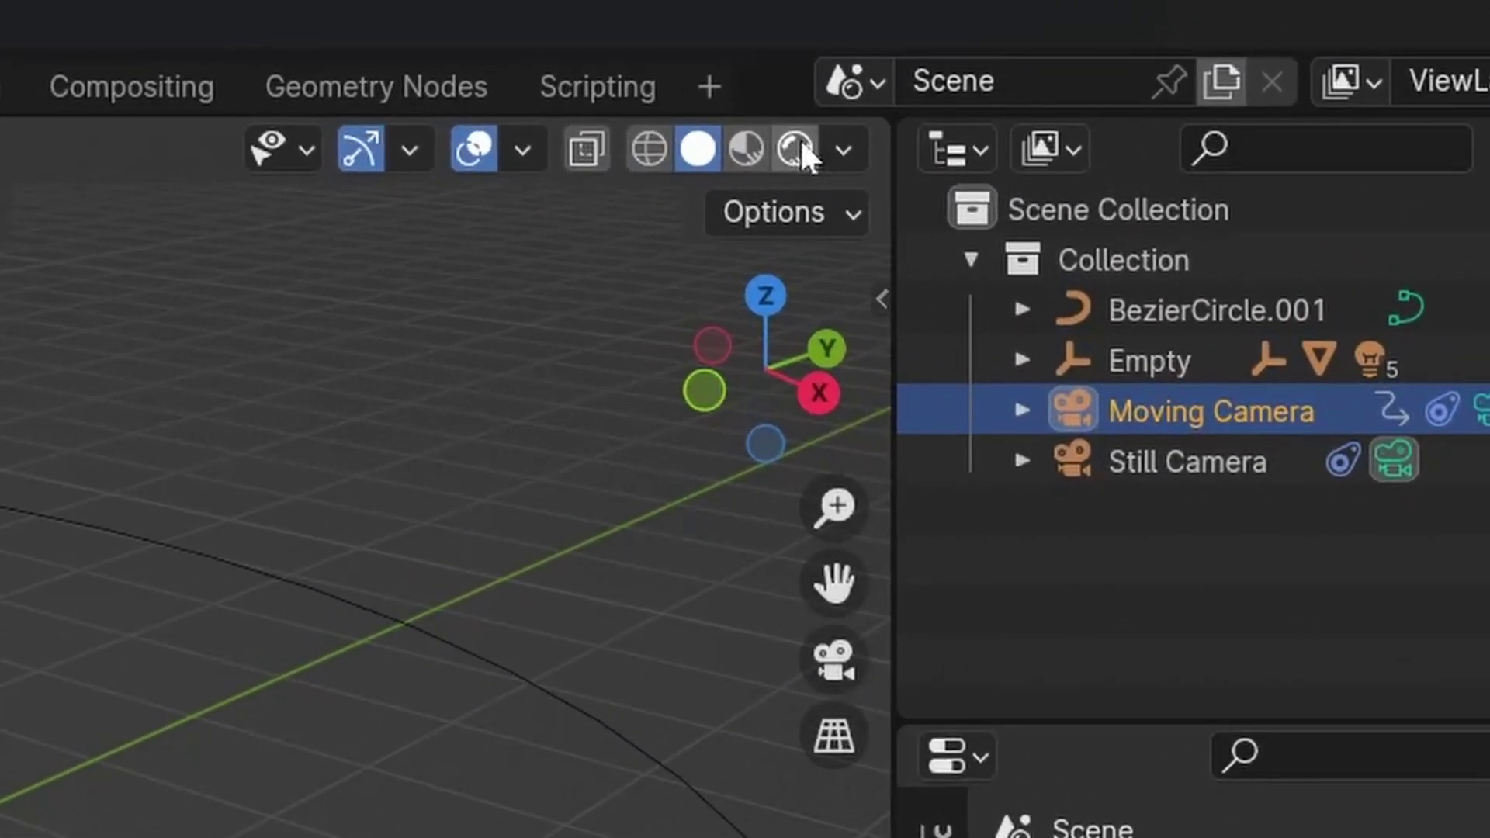
left_click(797, 147)
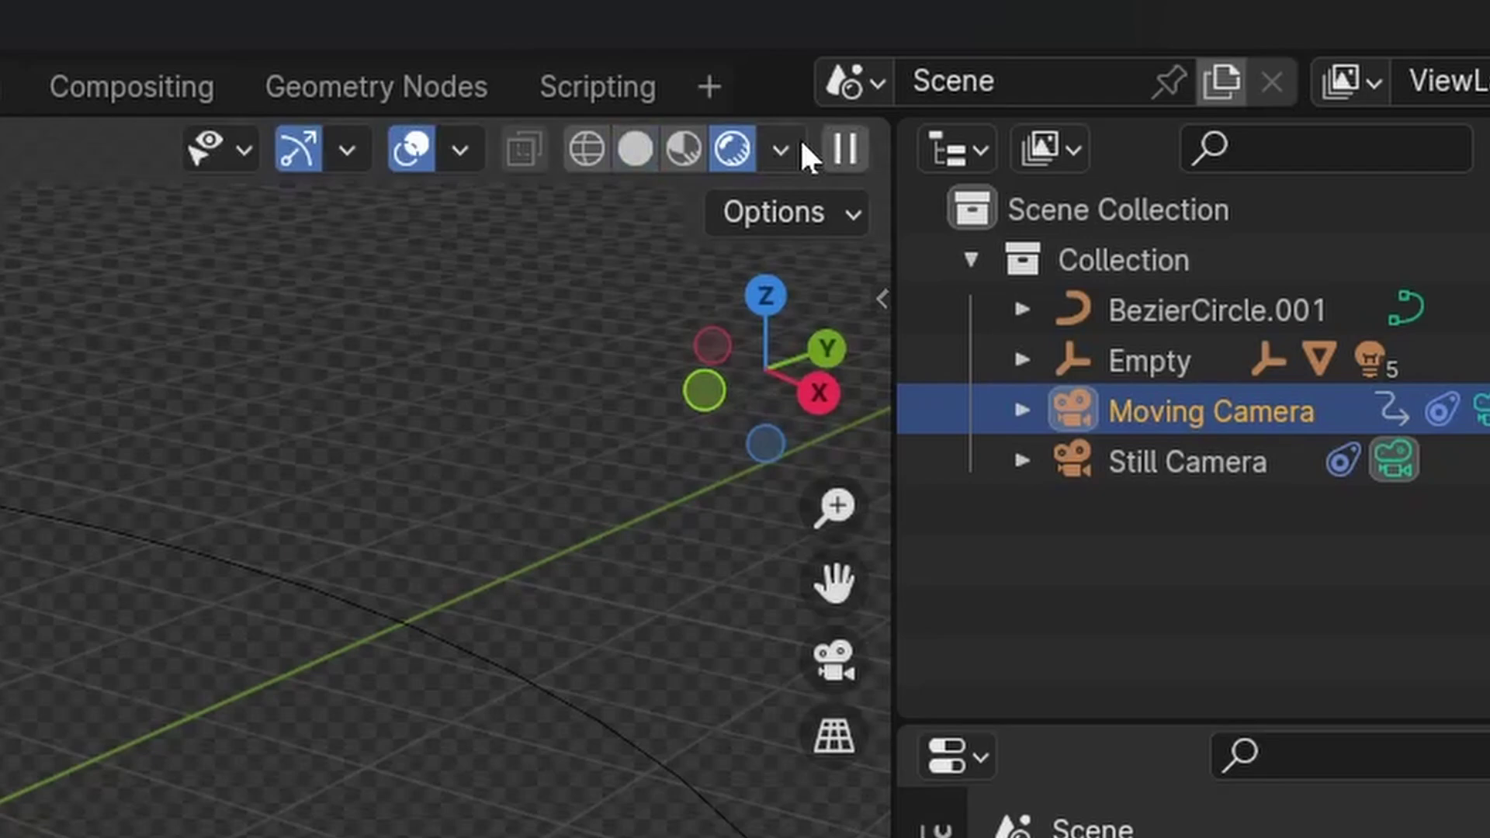
scroll(733, 370, "up", 5)
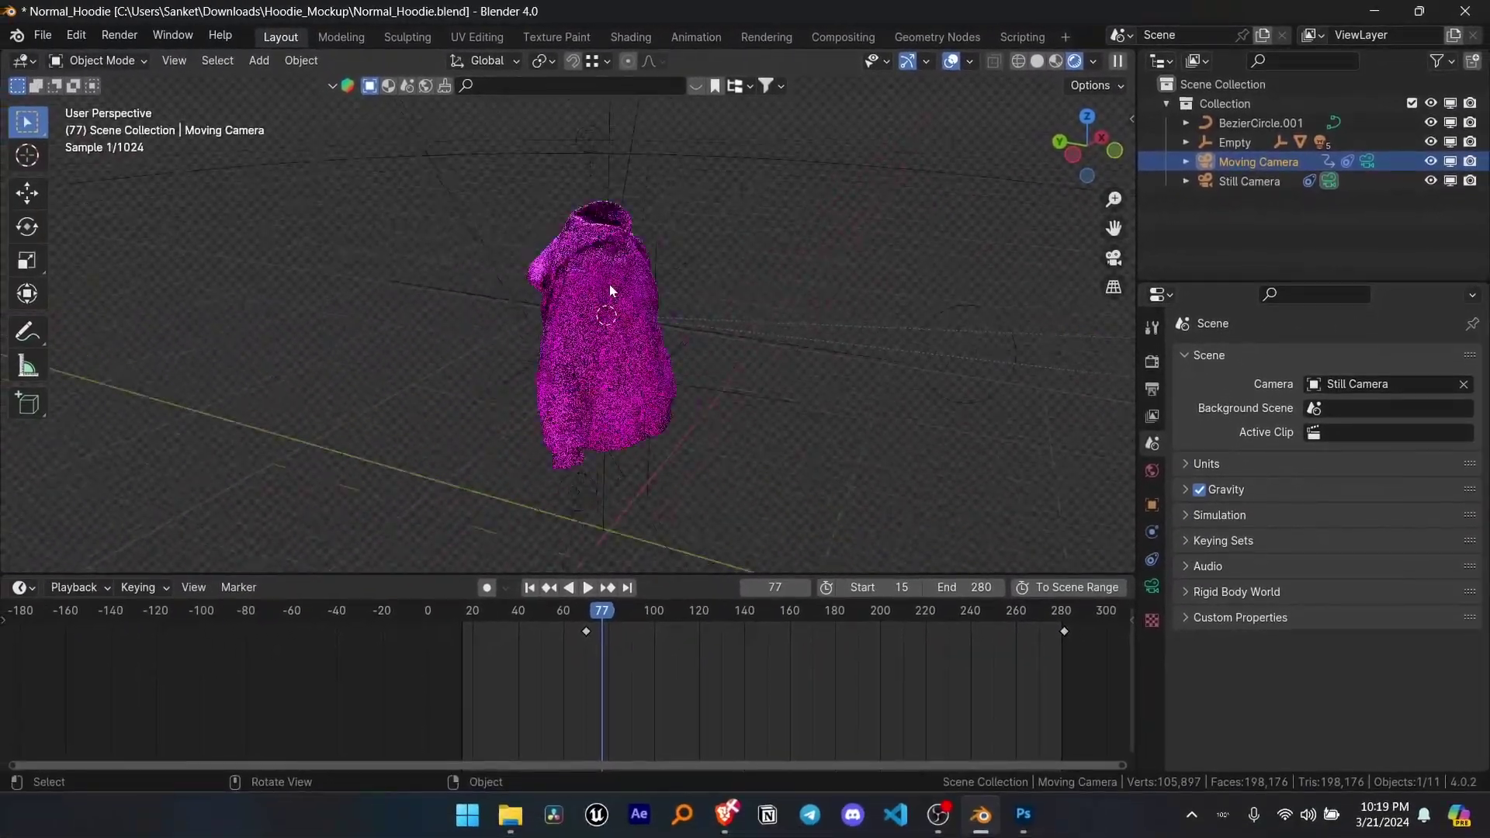
middle_click_drag(609, 293, 679, 327)
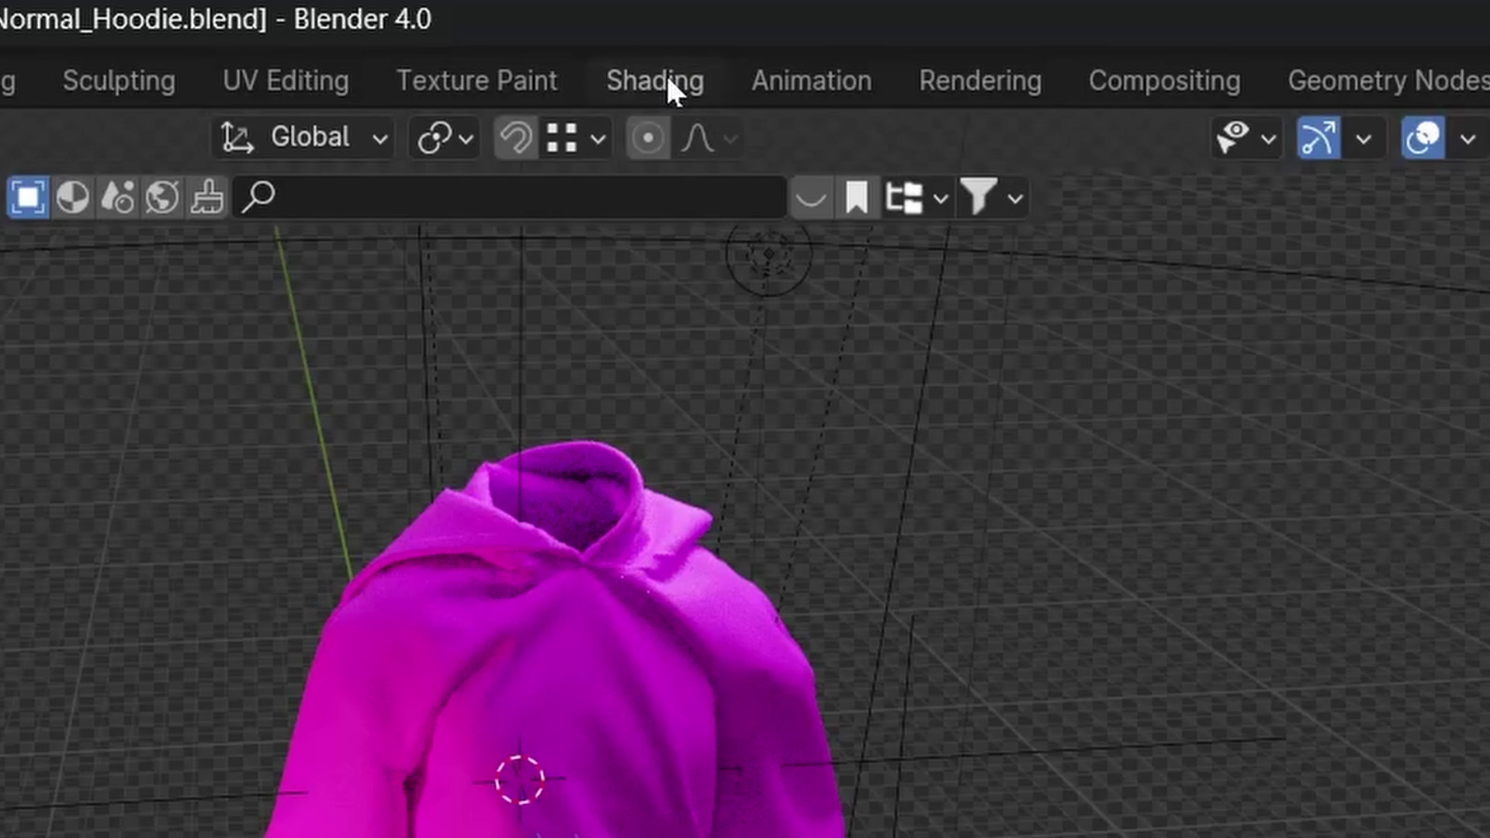
In the Shading workspace, load Template.psd into the hoodie's Image Texture node.
left_click(667, 76)
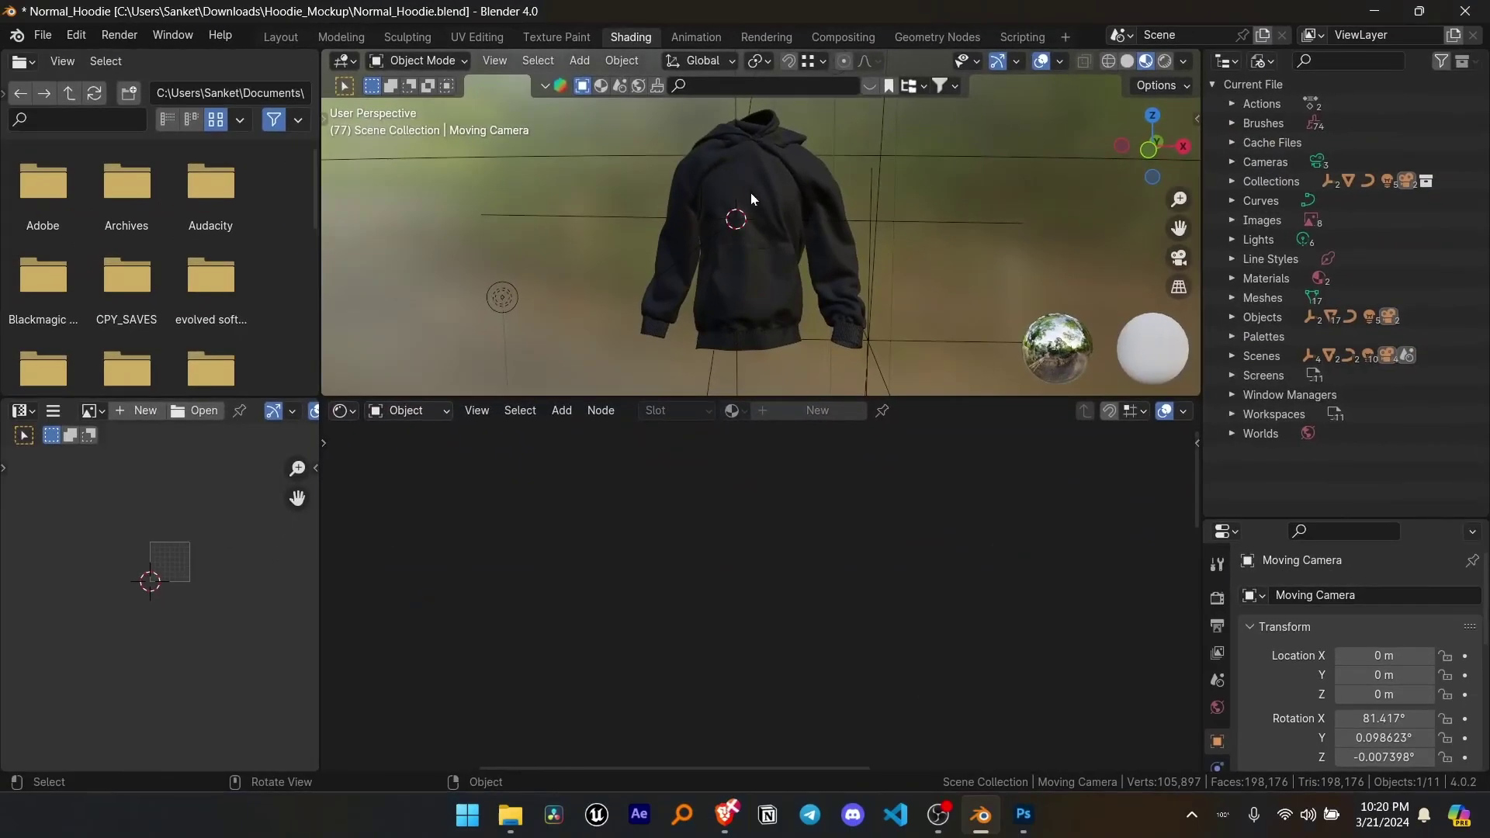
left_click(752, 191)
middle_click_drag(1012, 577, 802, 567)
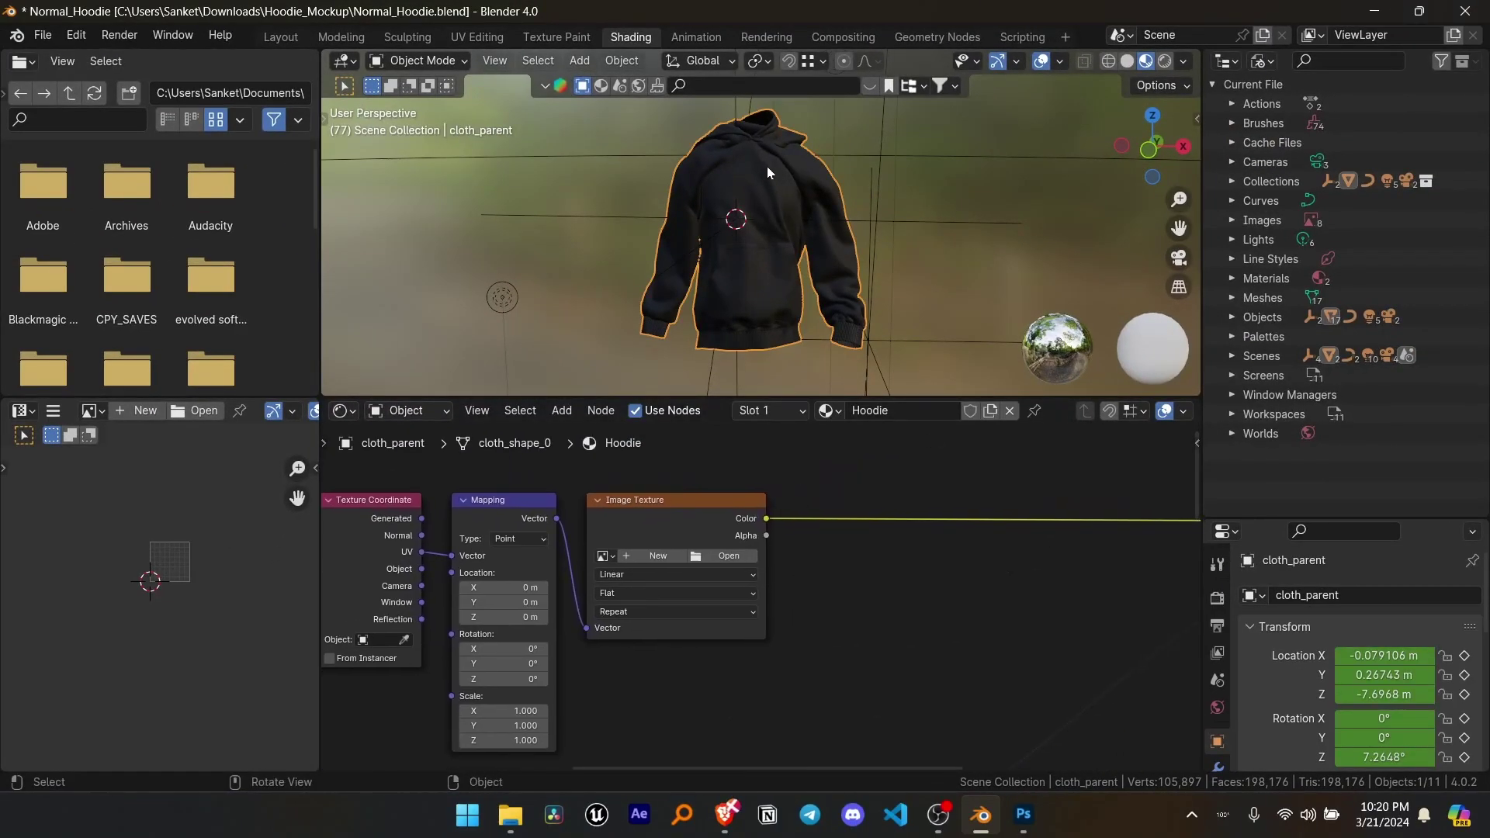
middle_click_drag(813, 687, 880, 690)
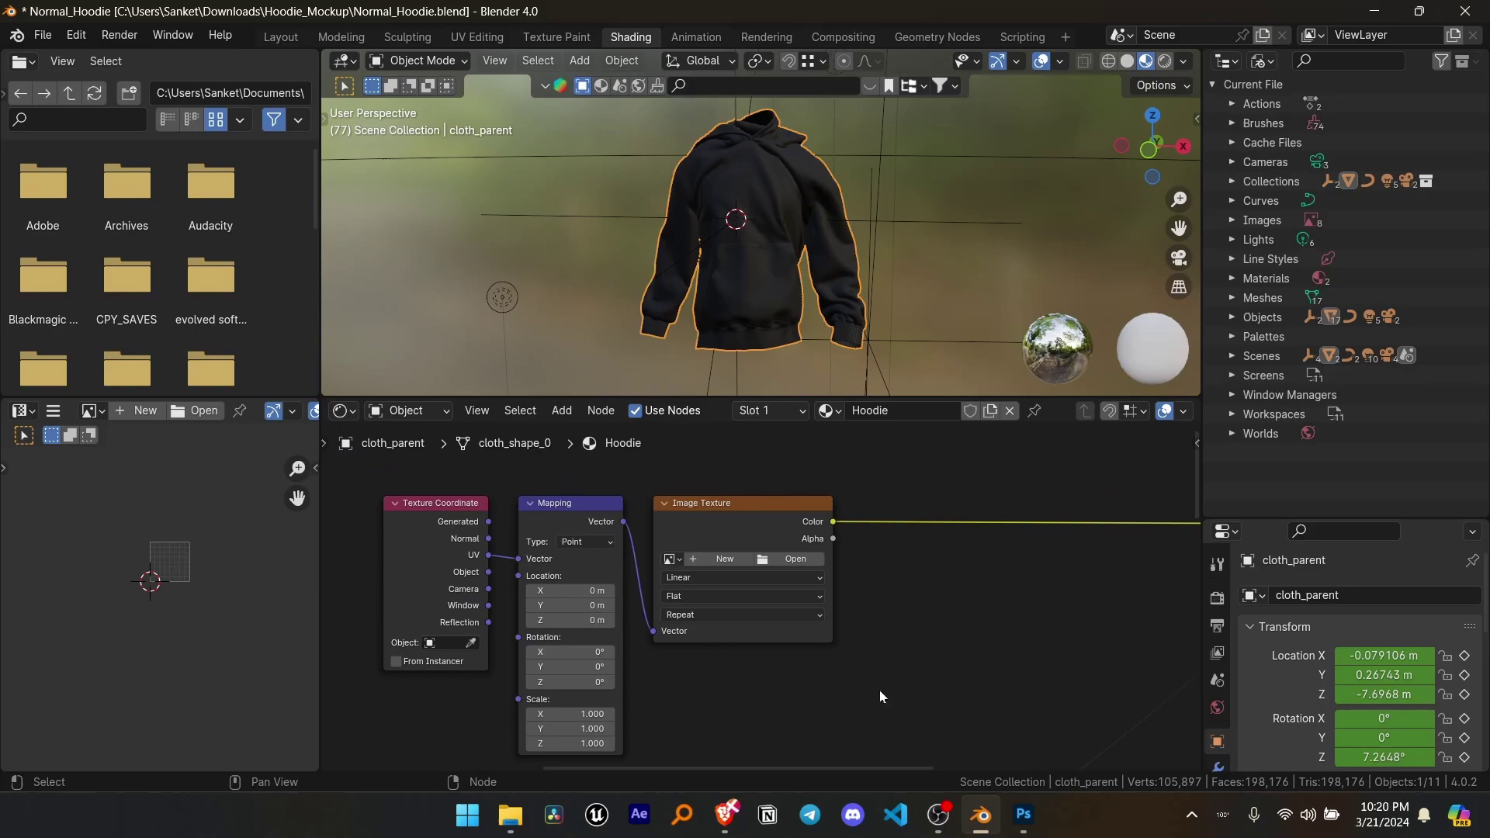
scroll(828, 563, "down", 3)
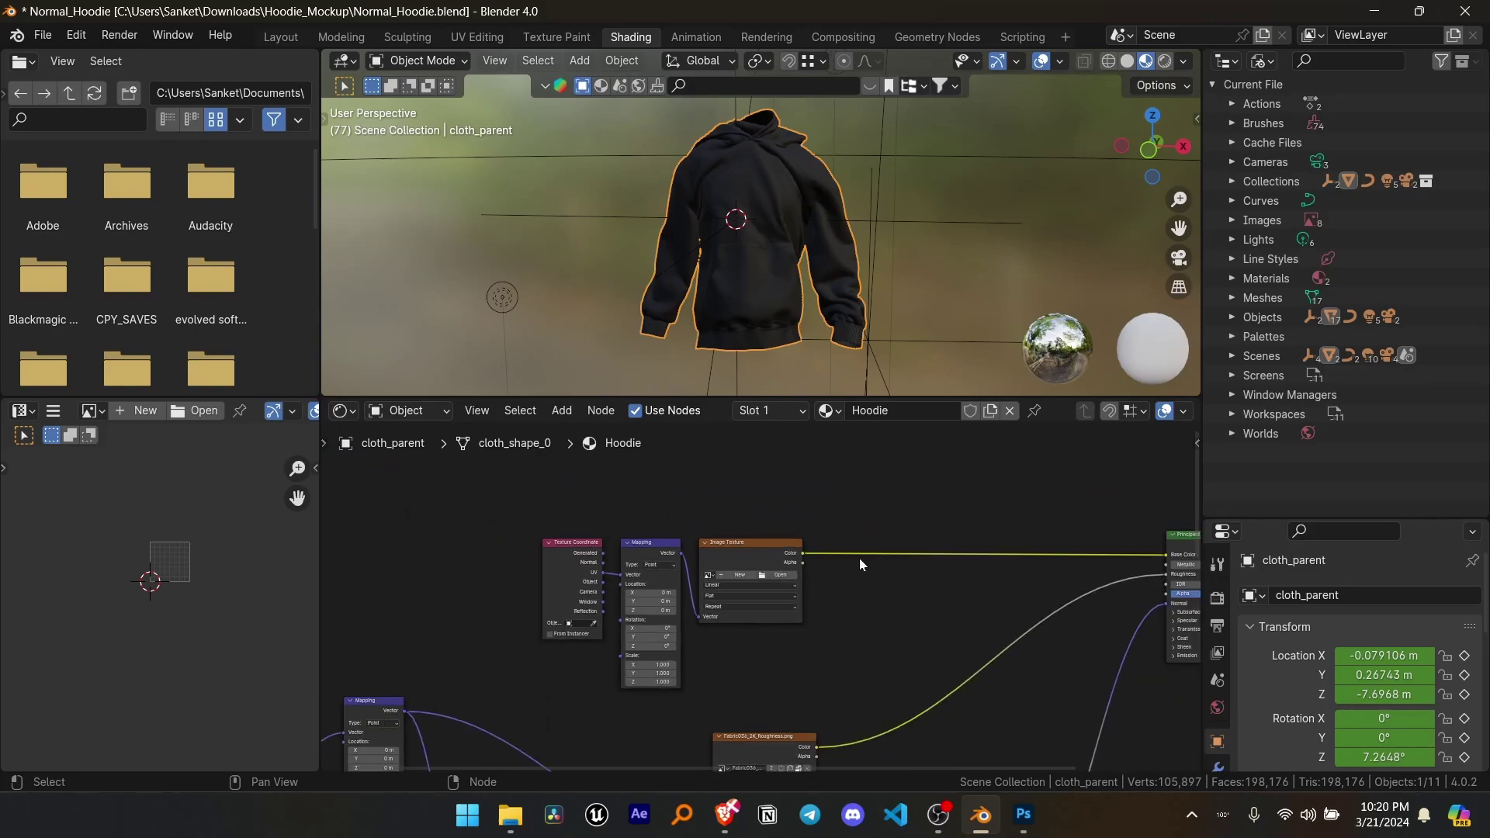
scroll(802, 607, "up", 2)
scroll(802, 607, "up", 1)
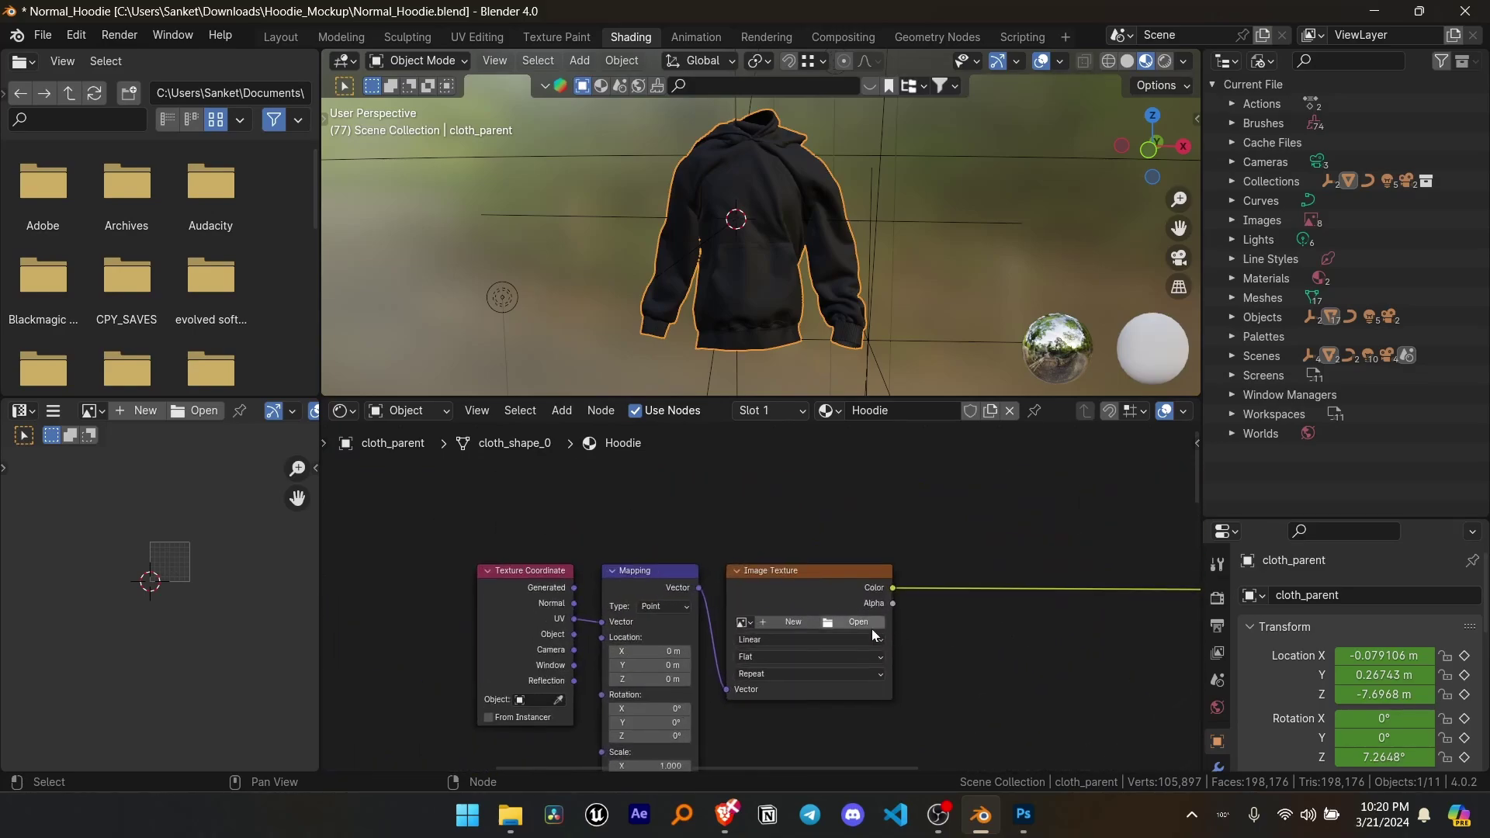
left_click(862, 623)
left_click(679, 280)
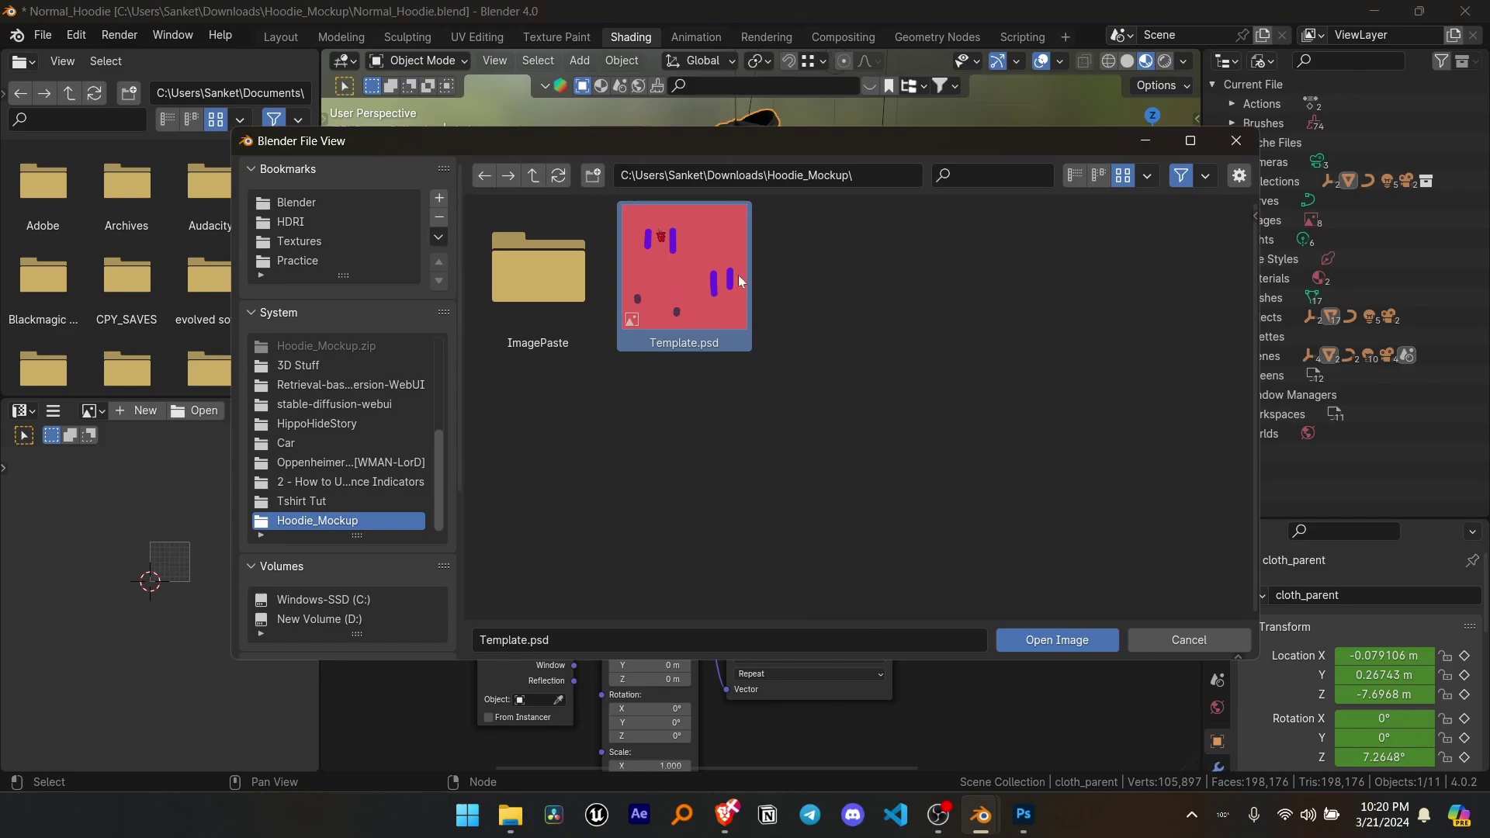
left_click(1055, 638)
scroll(773, 336, "up", 2)
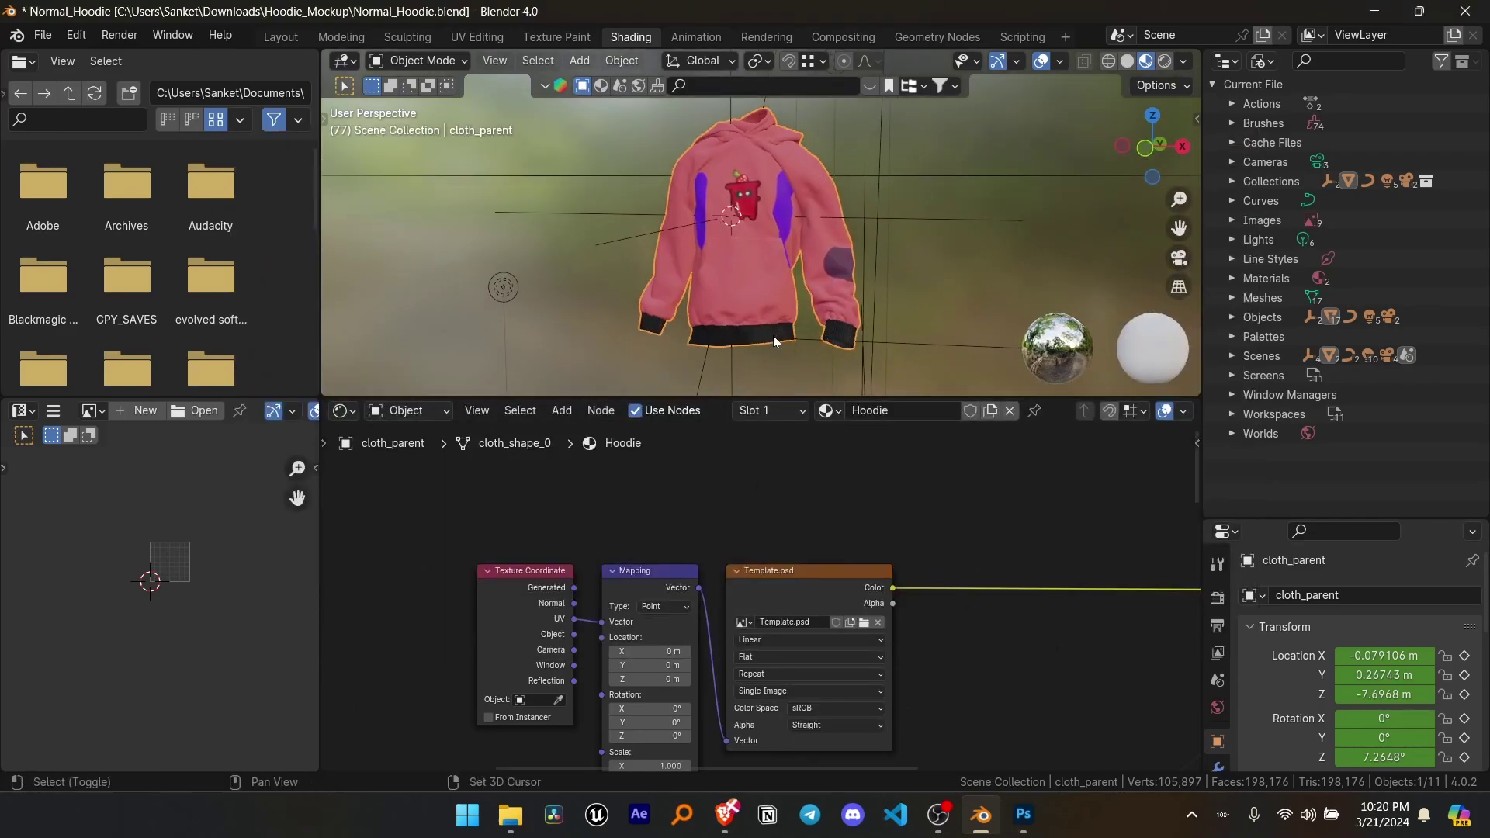
scroll(809, 354, "up", 2)
scroll(861, 358, "up", 1)
Switch to the Hoode Band material slot and load Template.psd into its texture node.
left_click(768, 410)
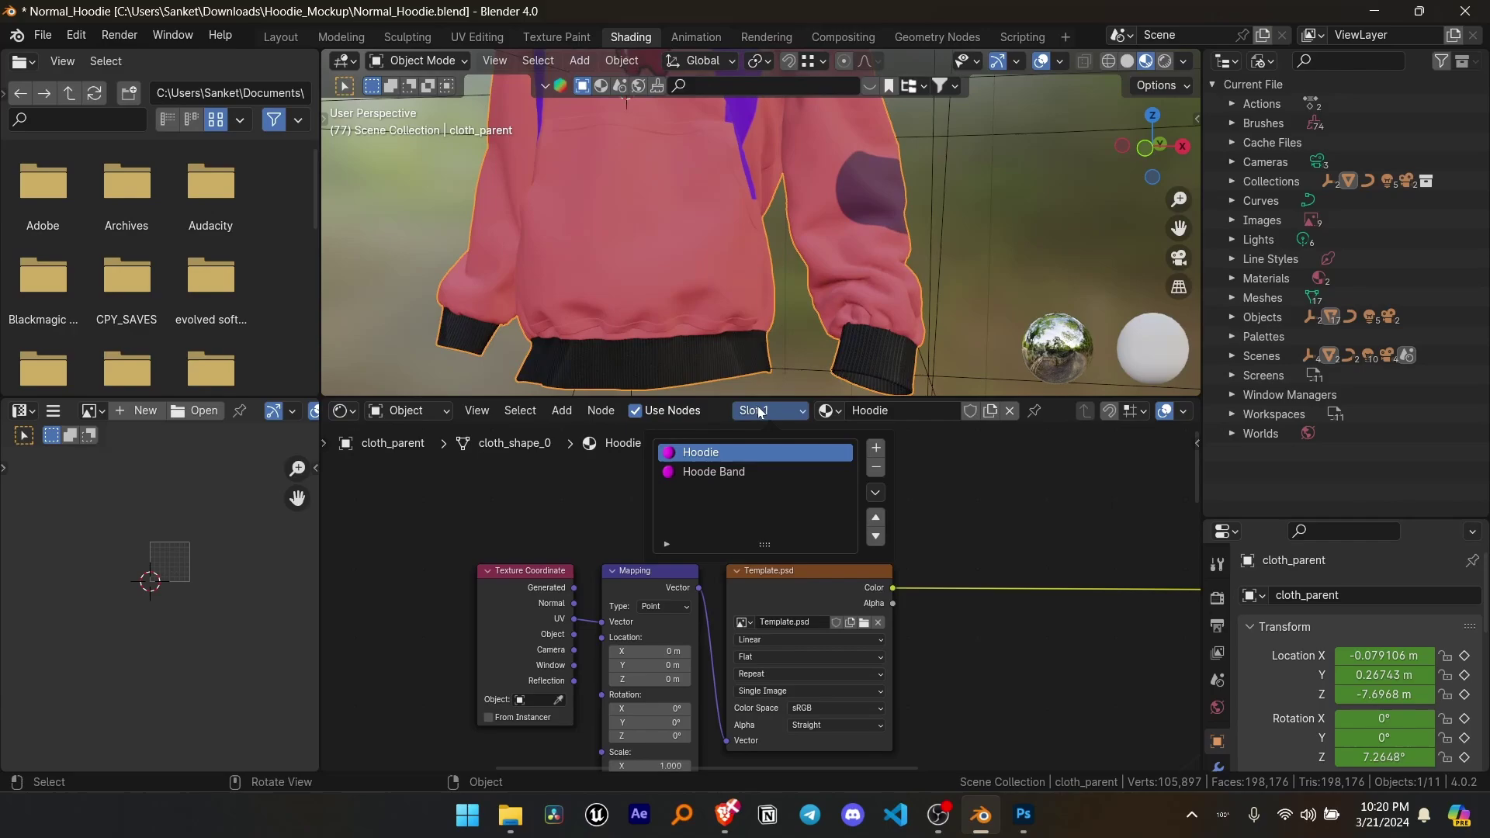
left_click(739, 471)
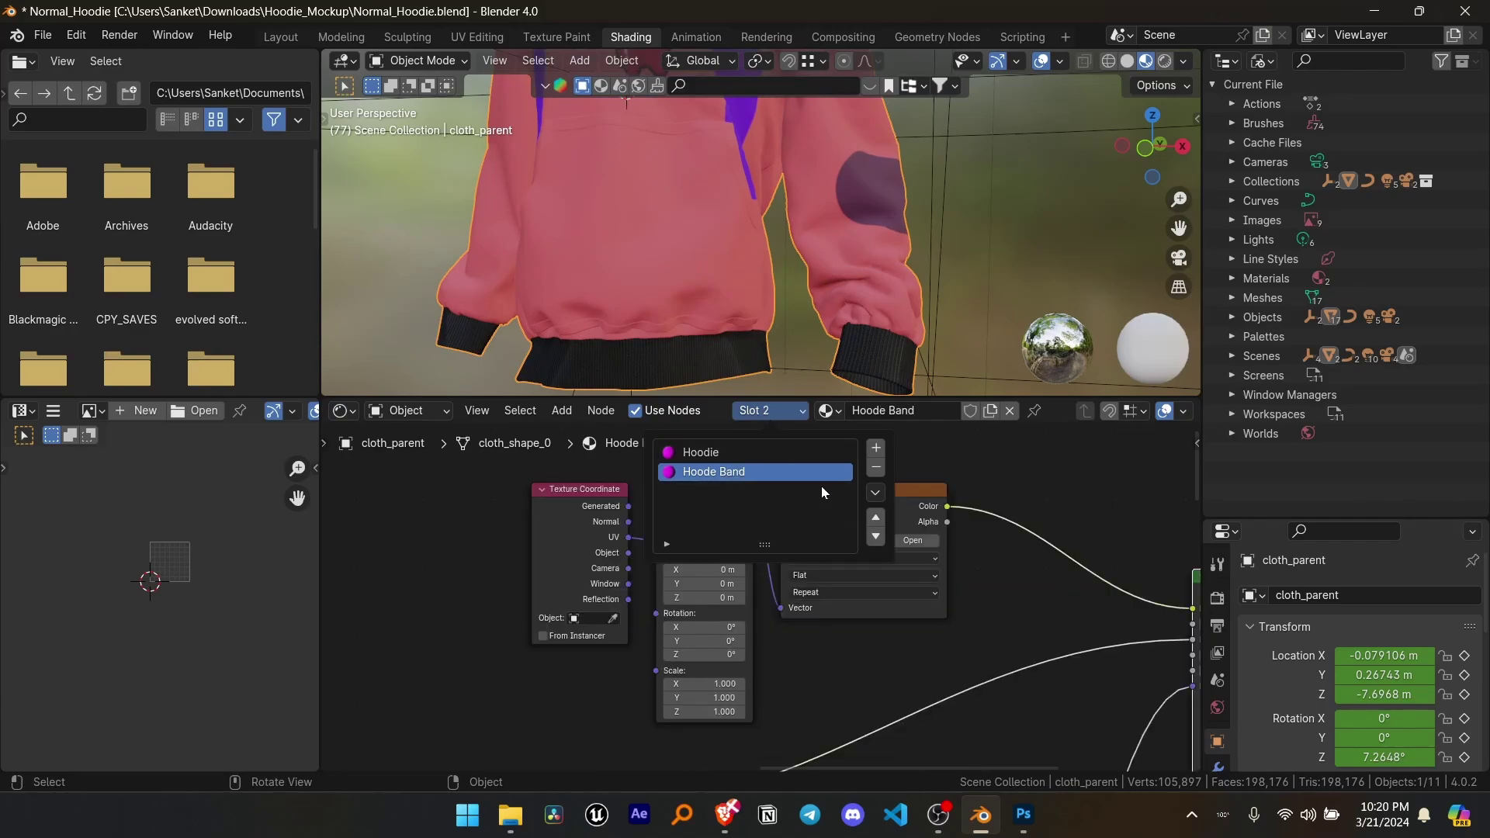
left_click(779, 412)
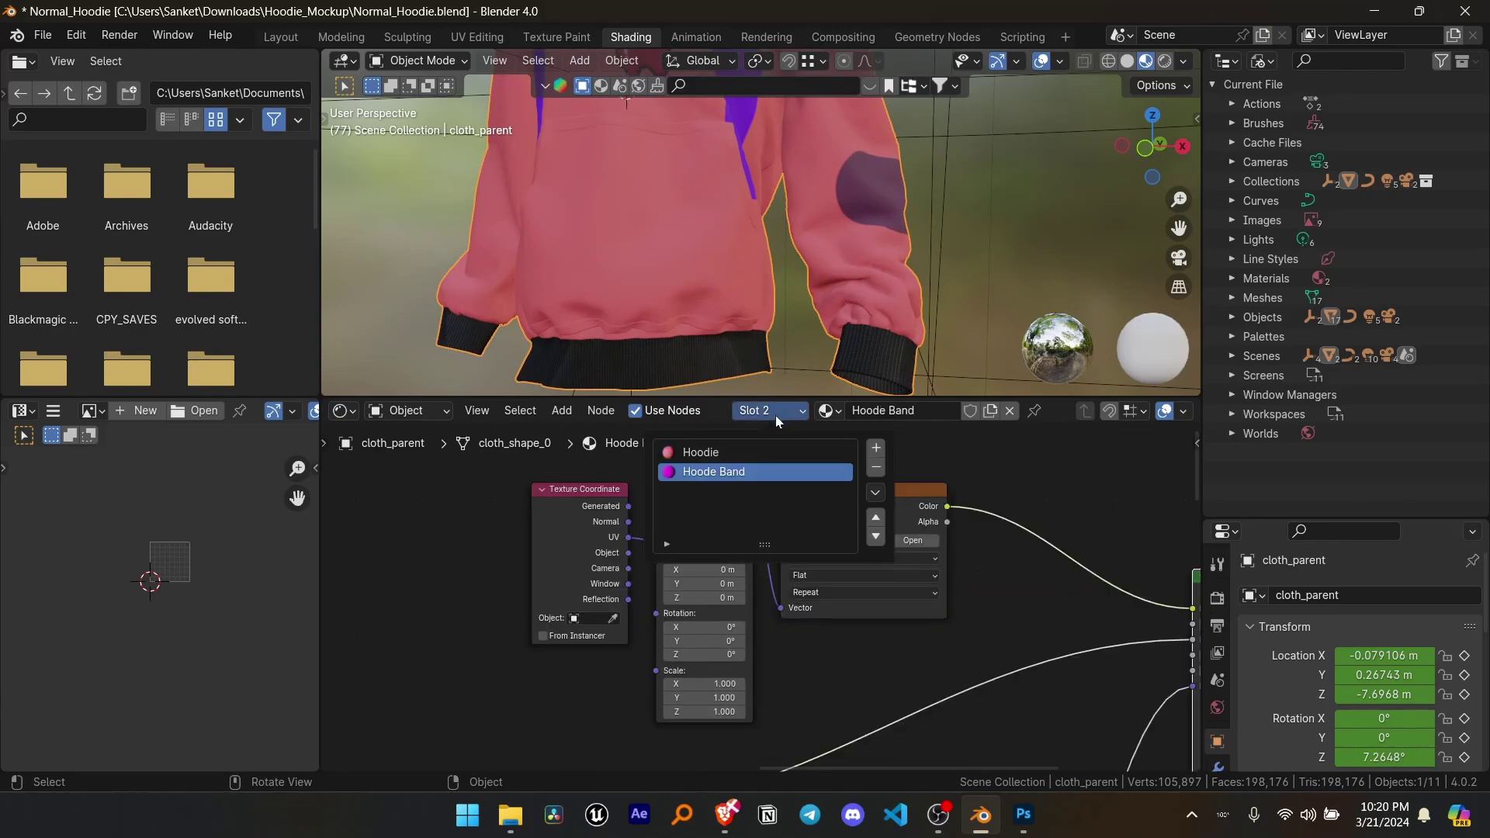
left_click(721, 472)
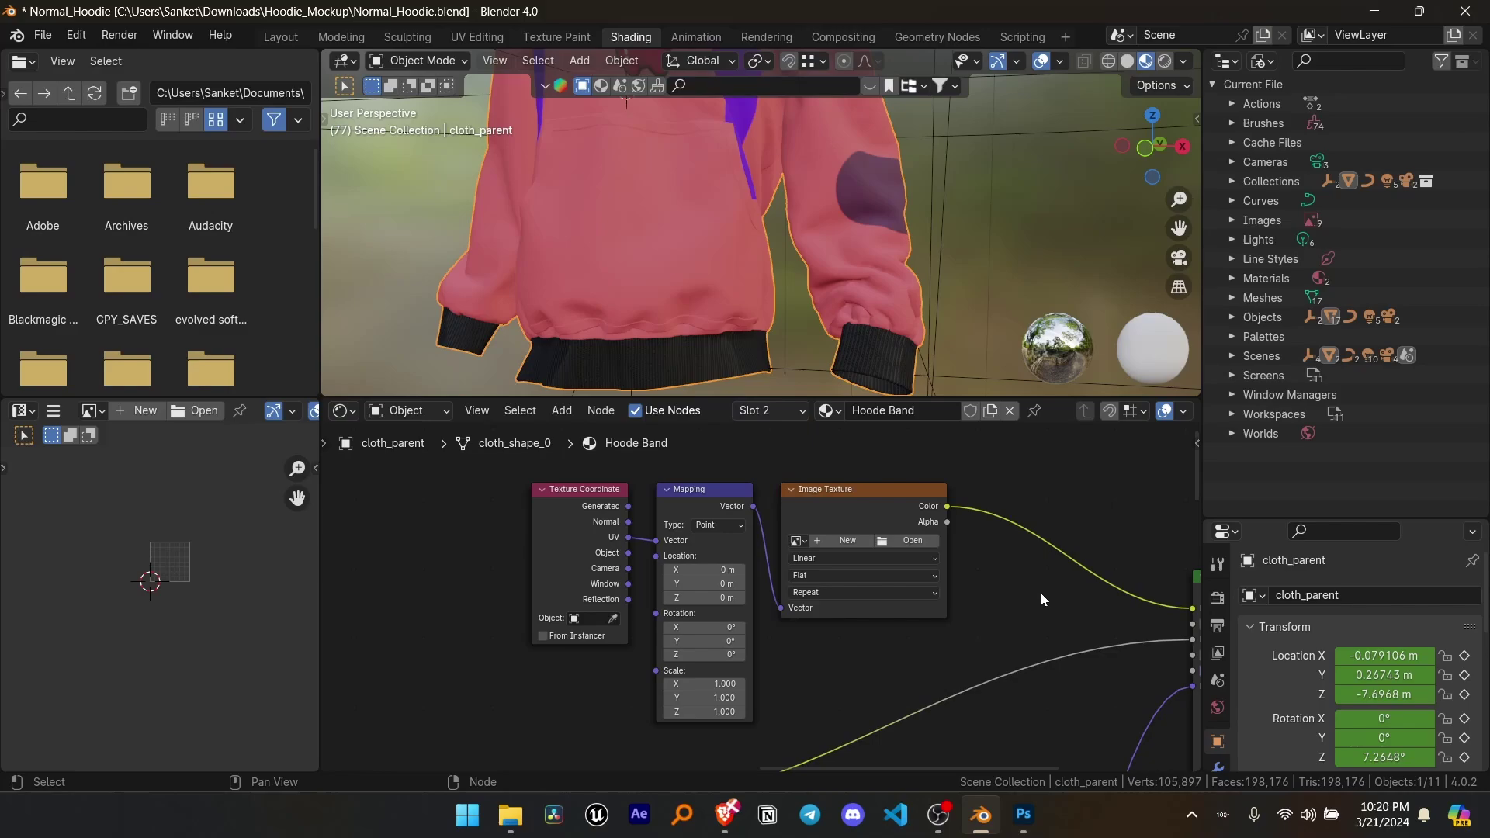
middle_click_drag(856, 523, 728, 518)
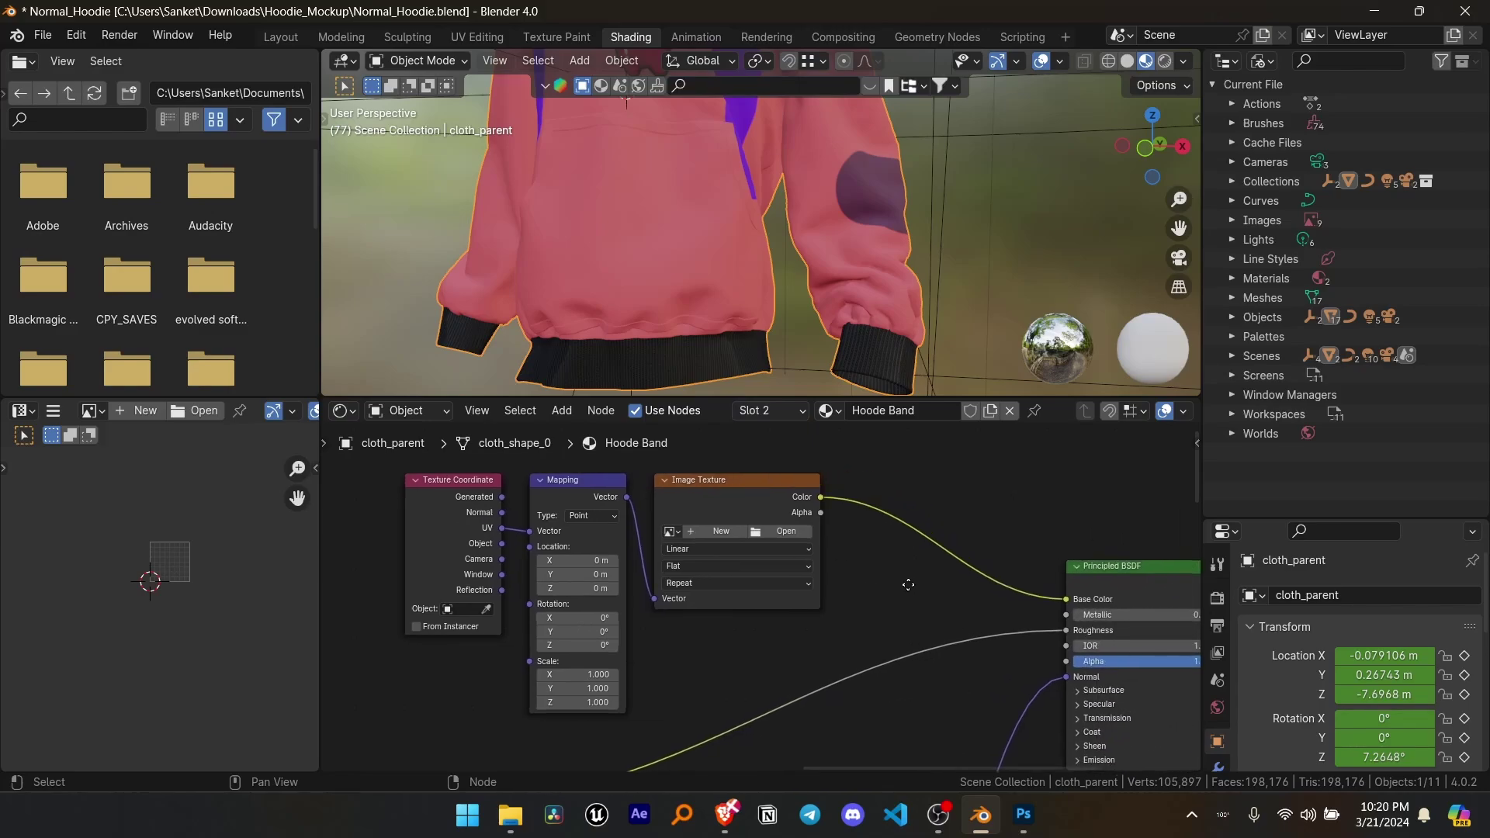
left_click(791, 534)
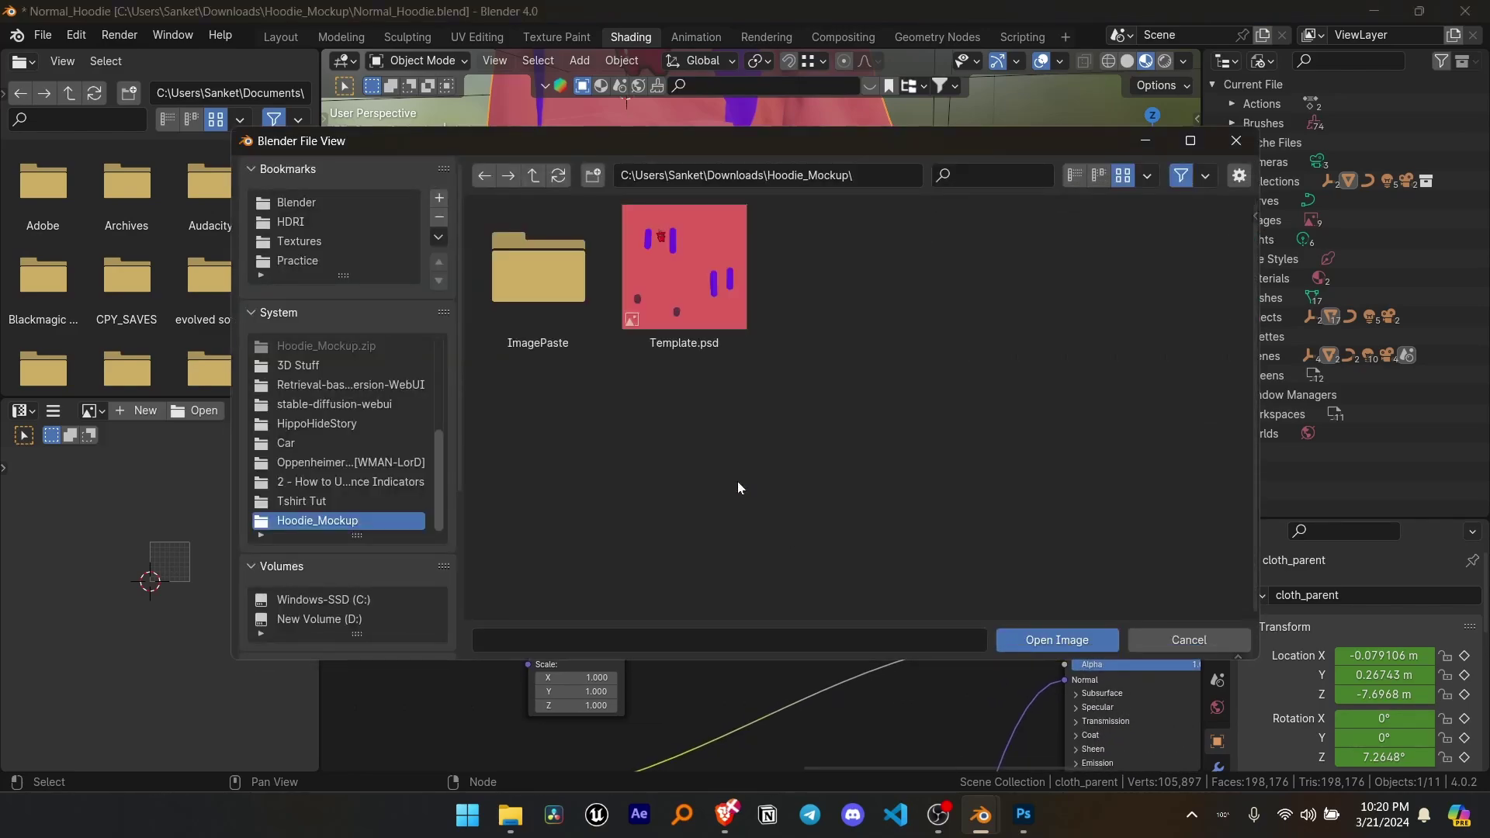
left_click(687, 264)
left_click(1057, 640)
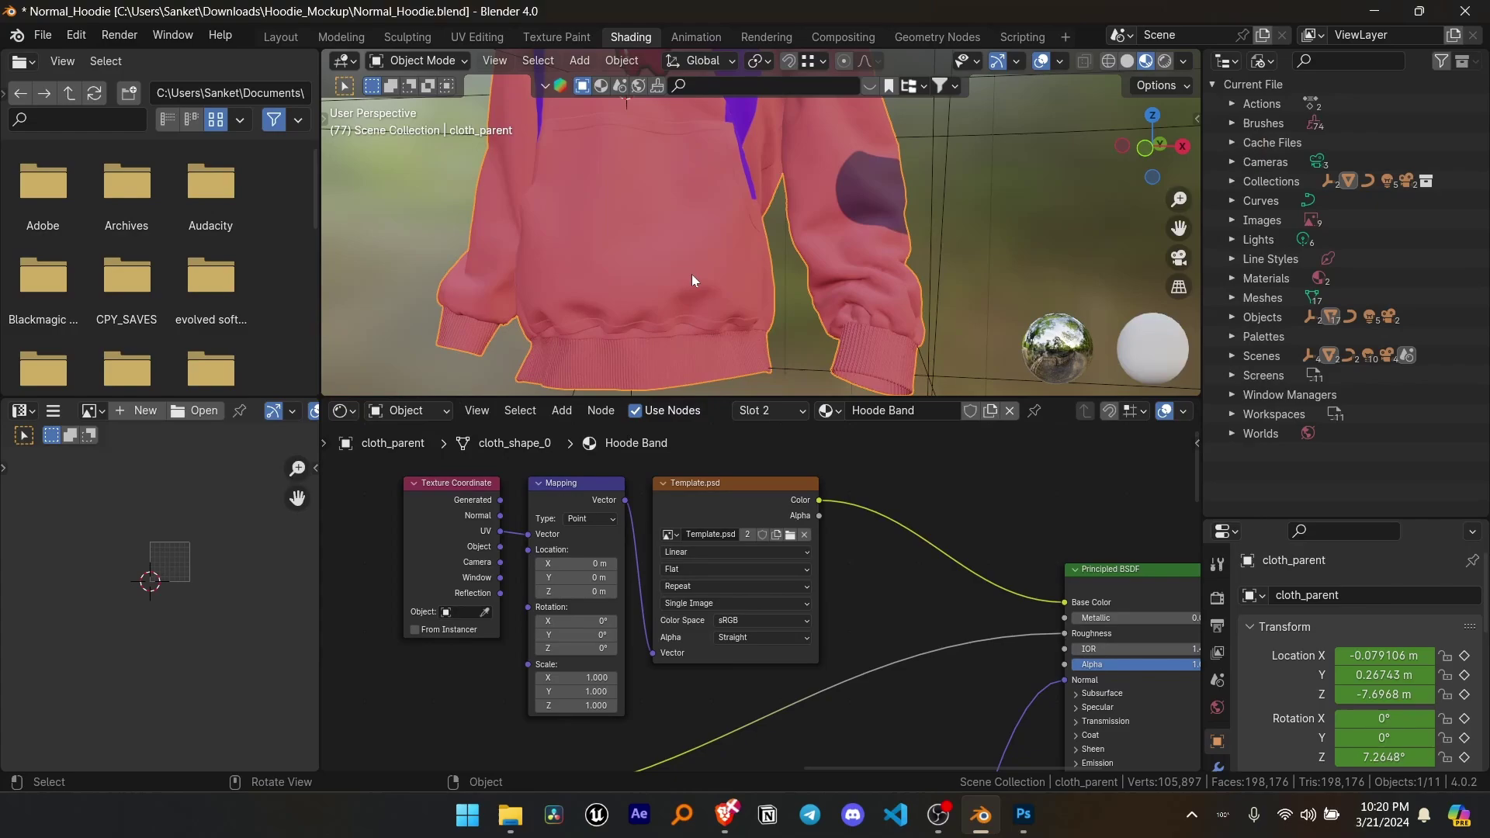
scroll(691, 274, "down", 5)
mouse_move(706, 240)
middle_mouse_down()
mouse_move(997, 286)
mouse_move(732, 244)
middle_mouse_up()
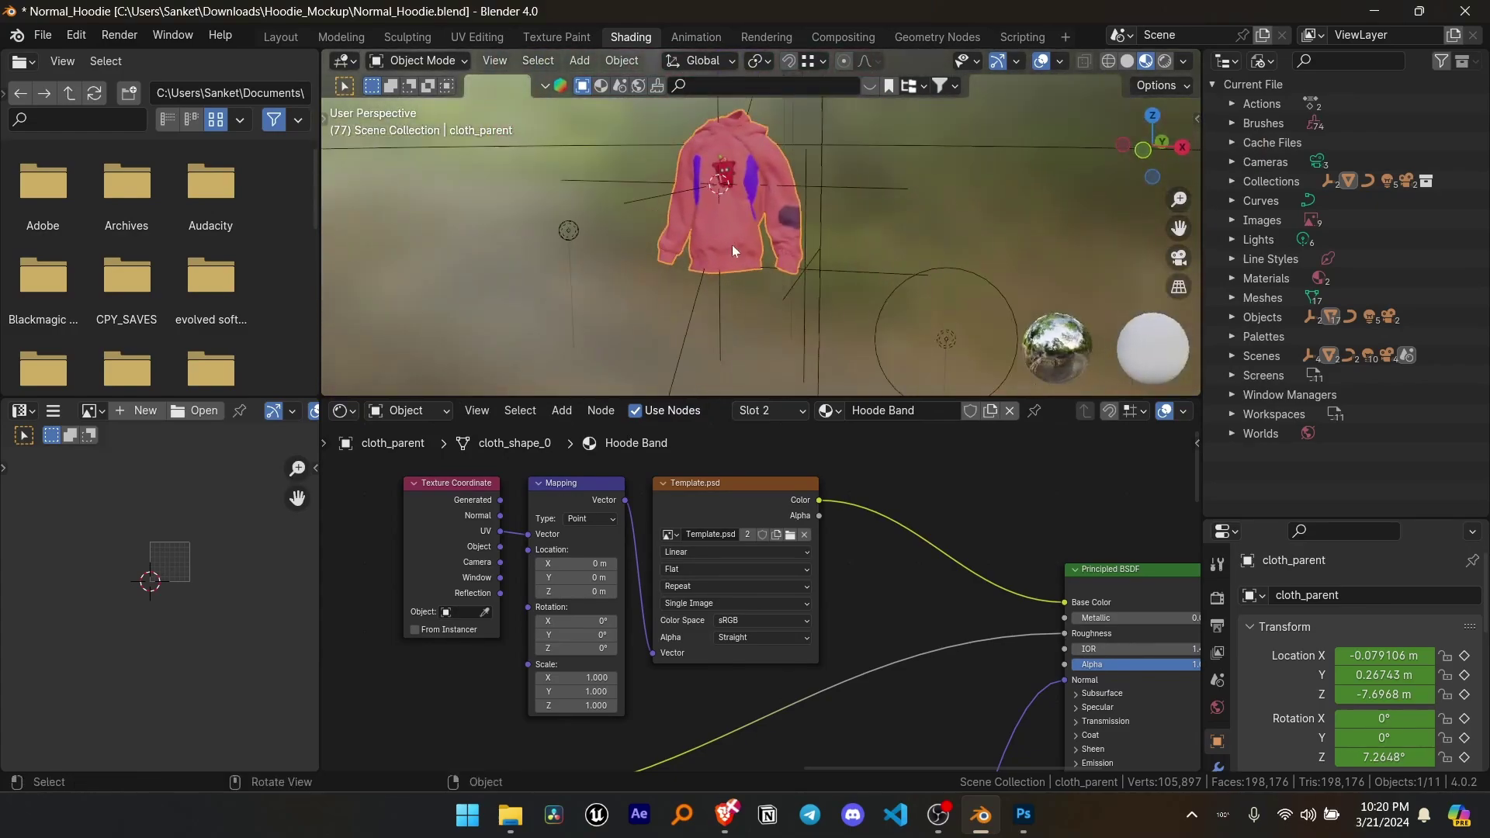
scroll(733, 245, "up", 4)
scroll(728, 211, "down", 2)
Orbit the textured hoodie through side, back and front views.
mouse_move(758, 296)
middle_mouse_down()
mouse_move(842, 260)
mouse_move(761, 192)
mouse_move(861, 239)
mouse_move(796, 197)
middle_mouse_up()
middle_click_drag(800, 271, 498, 283)
middle_click_drag(812, 258, 634, 220)
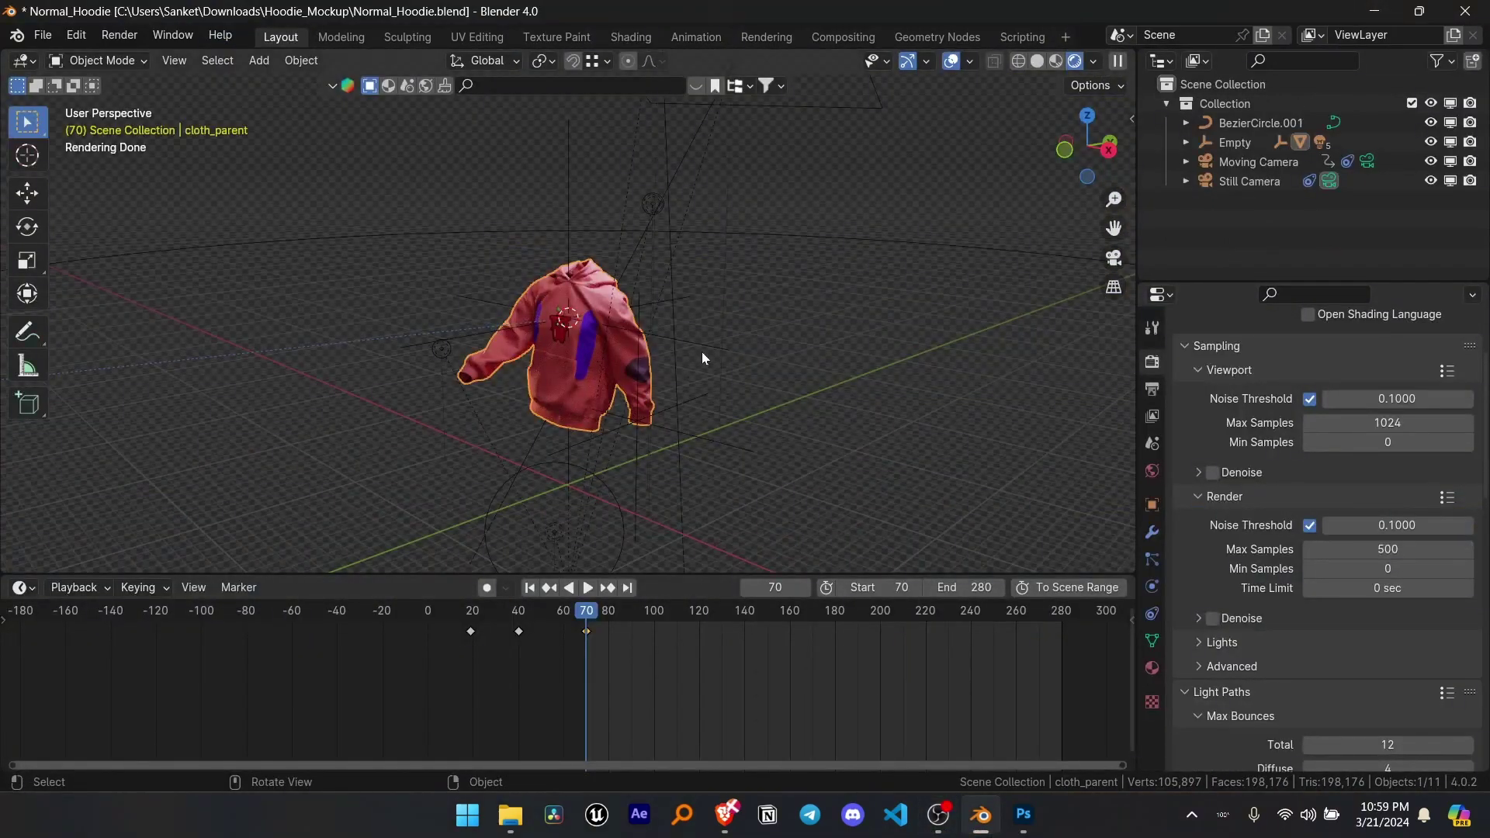
middle_click_drag(702, 351, 813, 327)
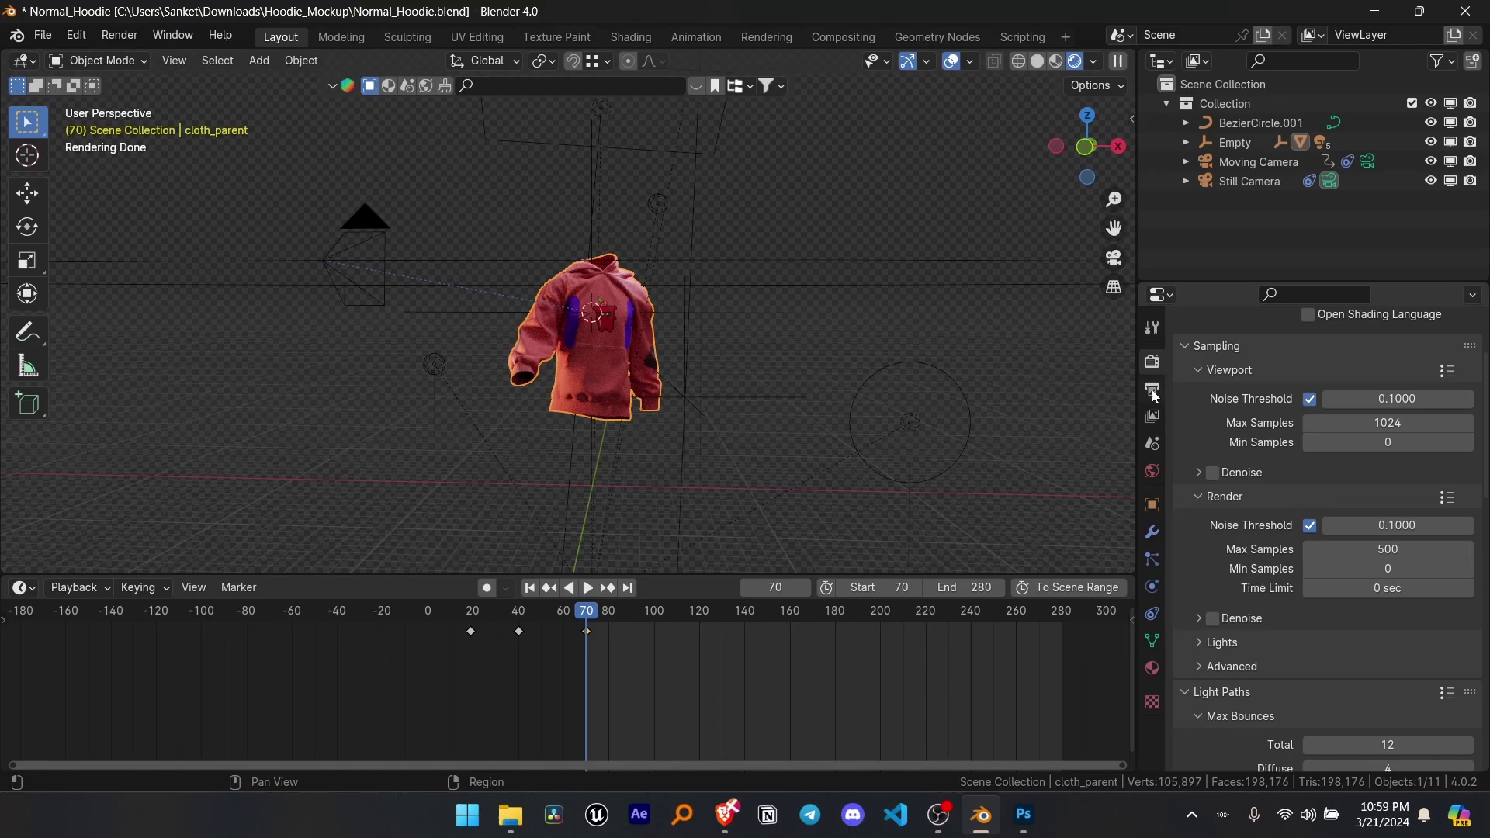
Set the Walking folder as the output path in Output Properties.
left_click(1151, 390)
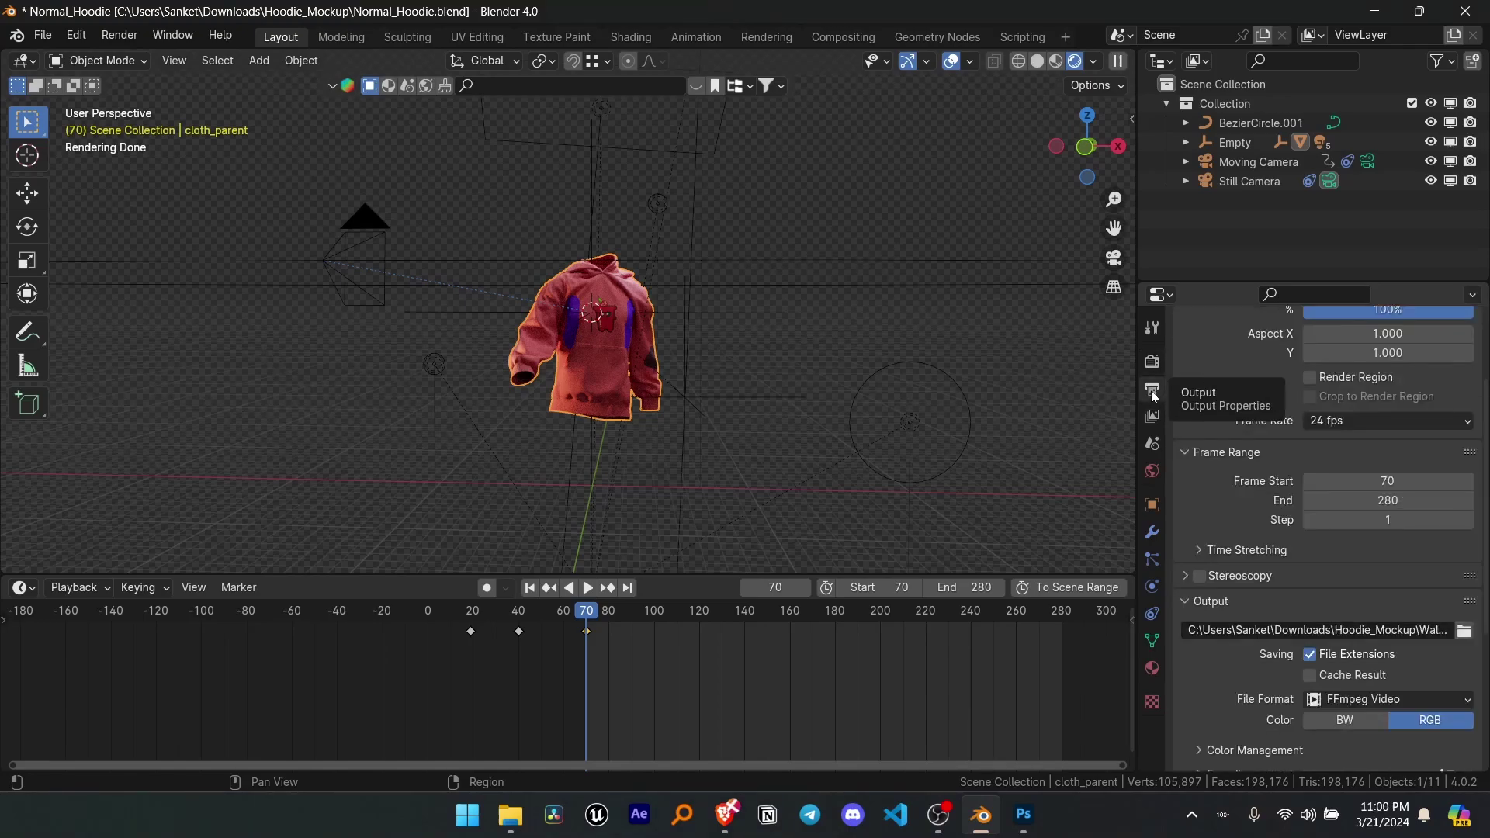
scroll(1403, 530, "down", 3)
scroll(1404, 531, "up", 5)
scroll(1417, 597, "down", 3)
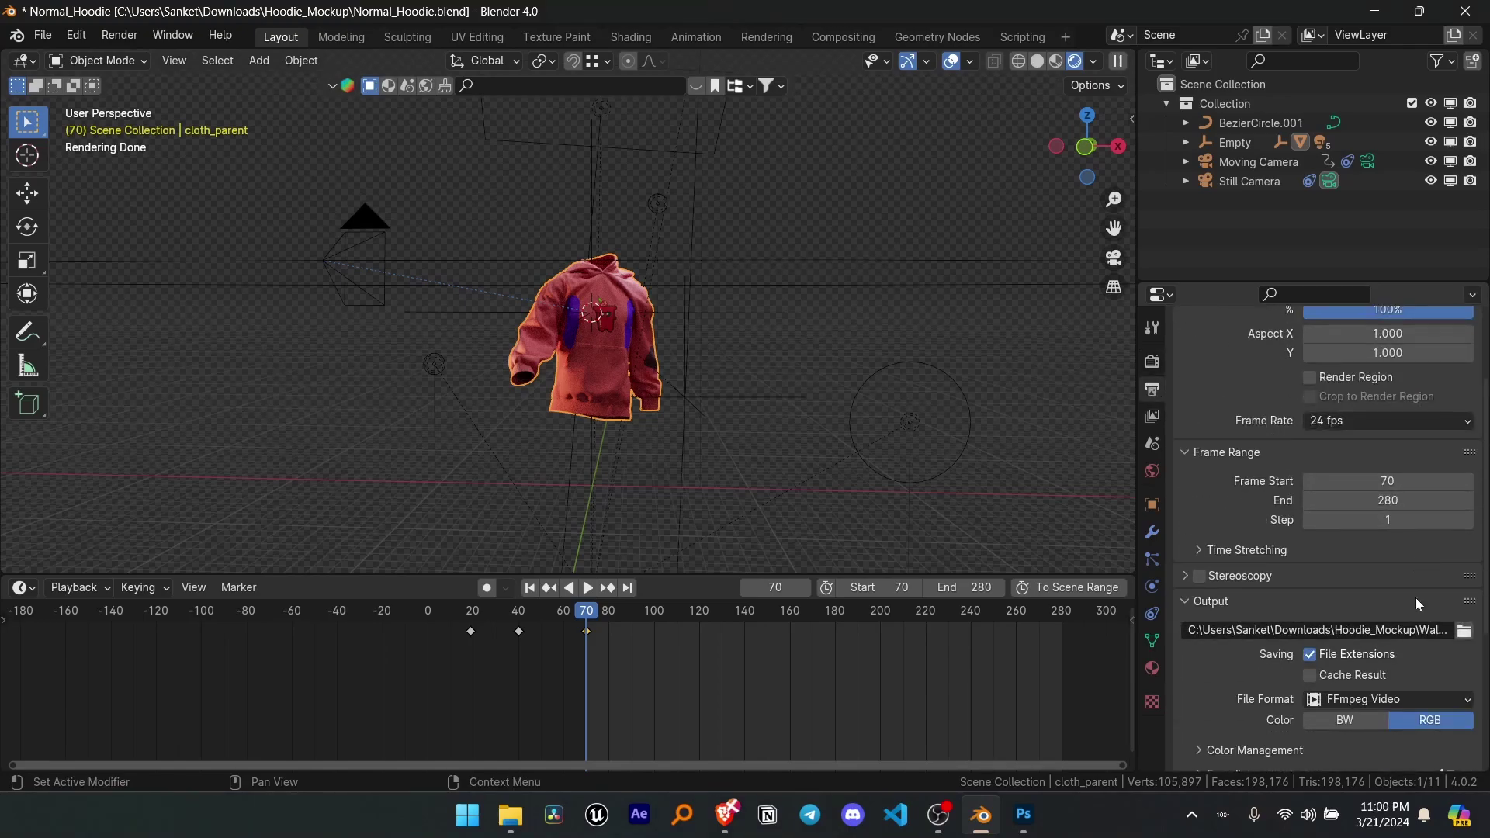
scroll(1420, 640, "up", 1)
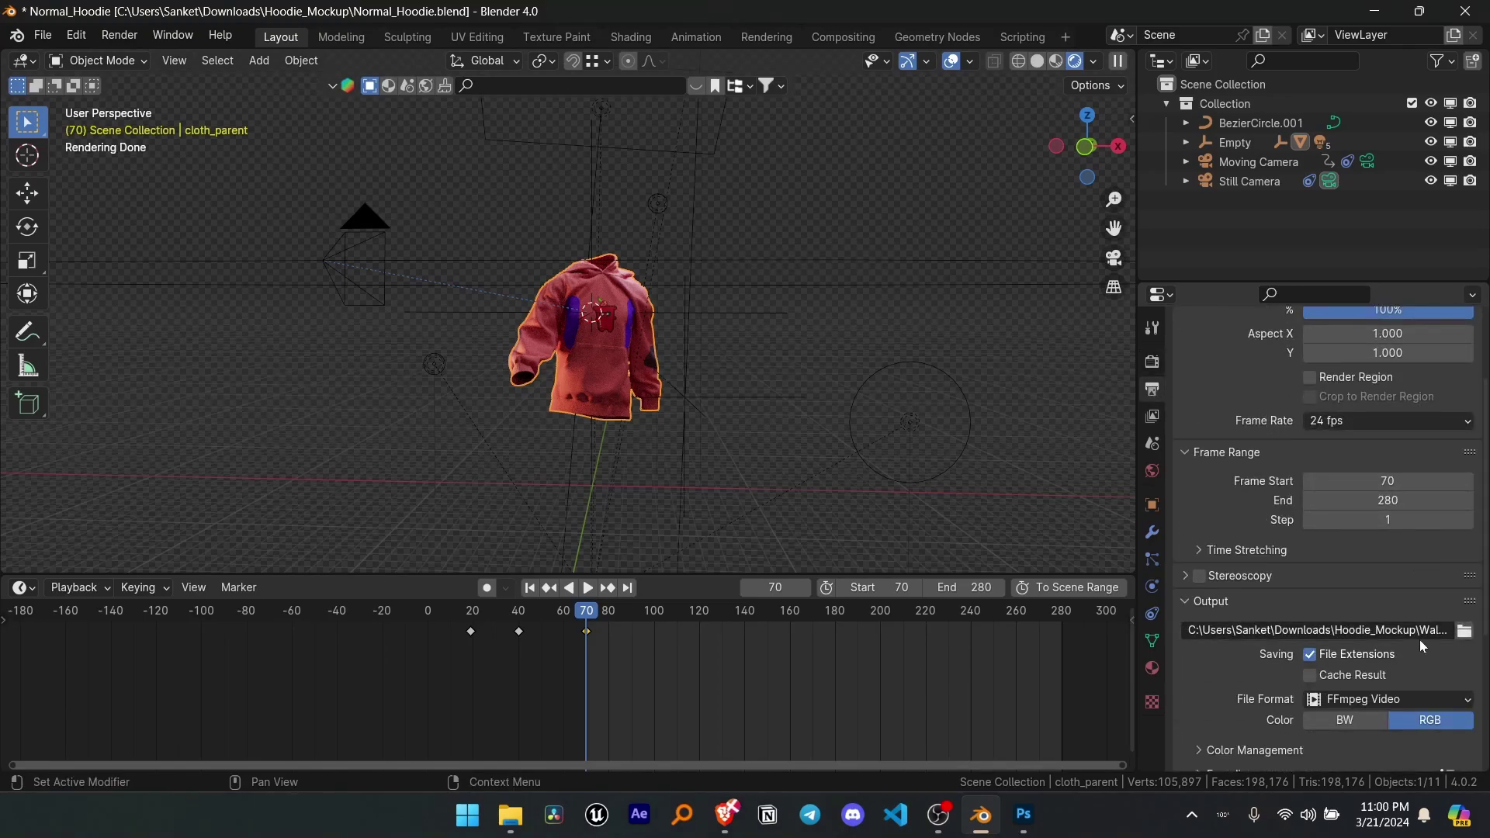
left_click(1465, 630)
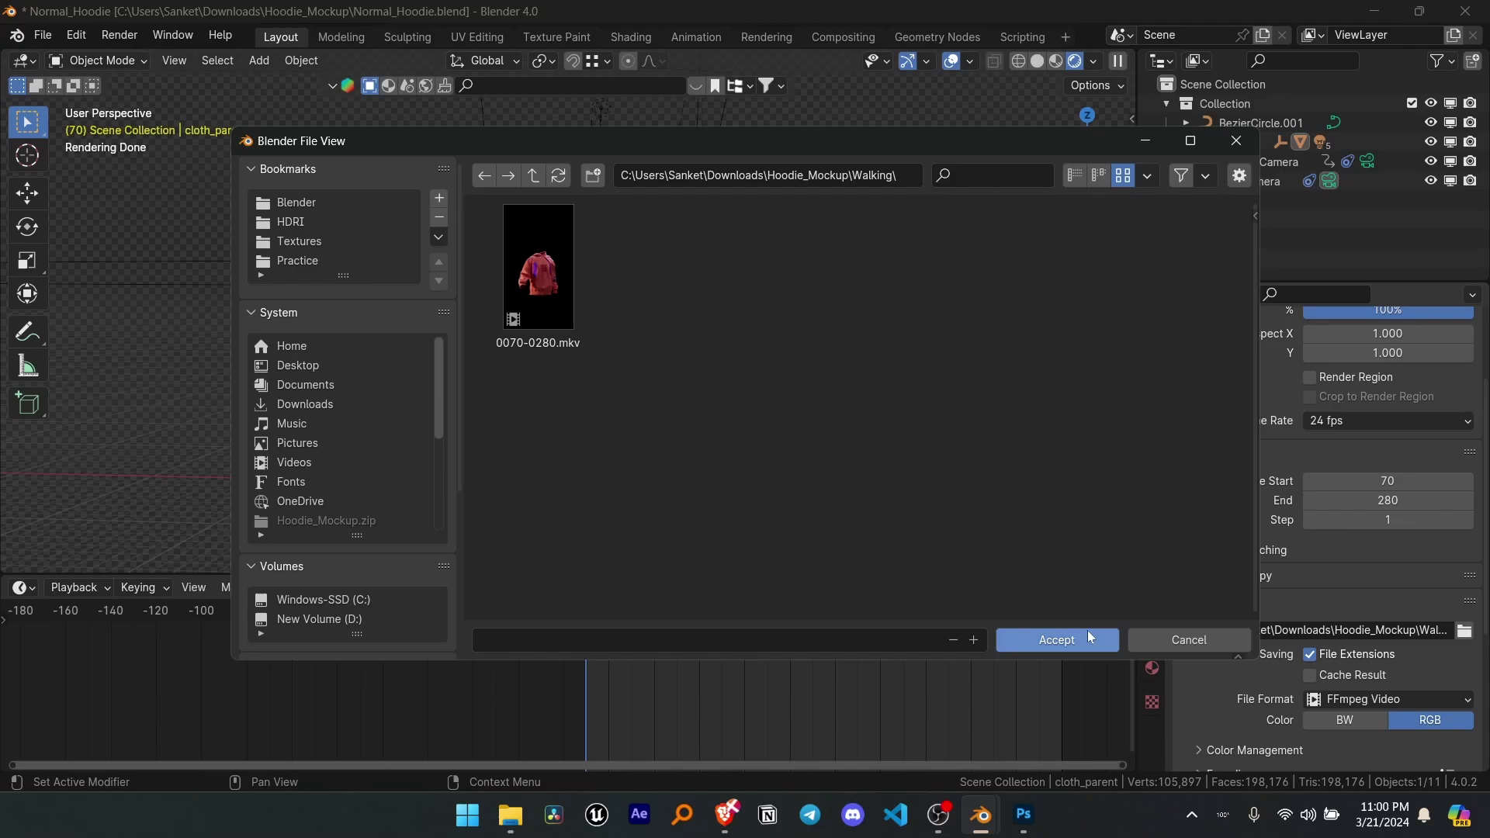
left_click(1031, 639)
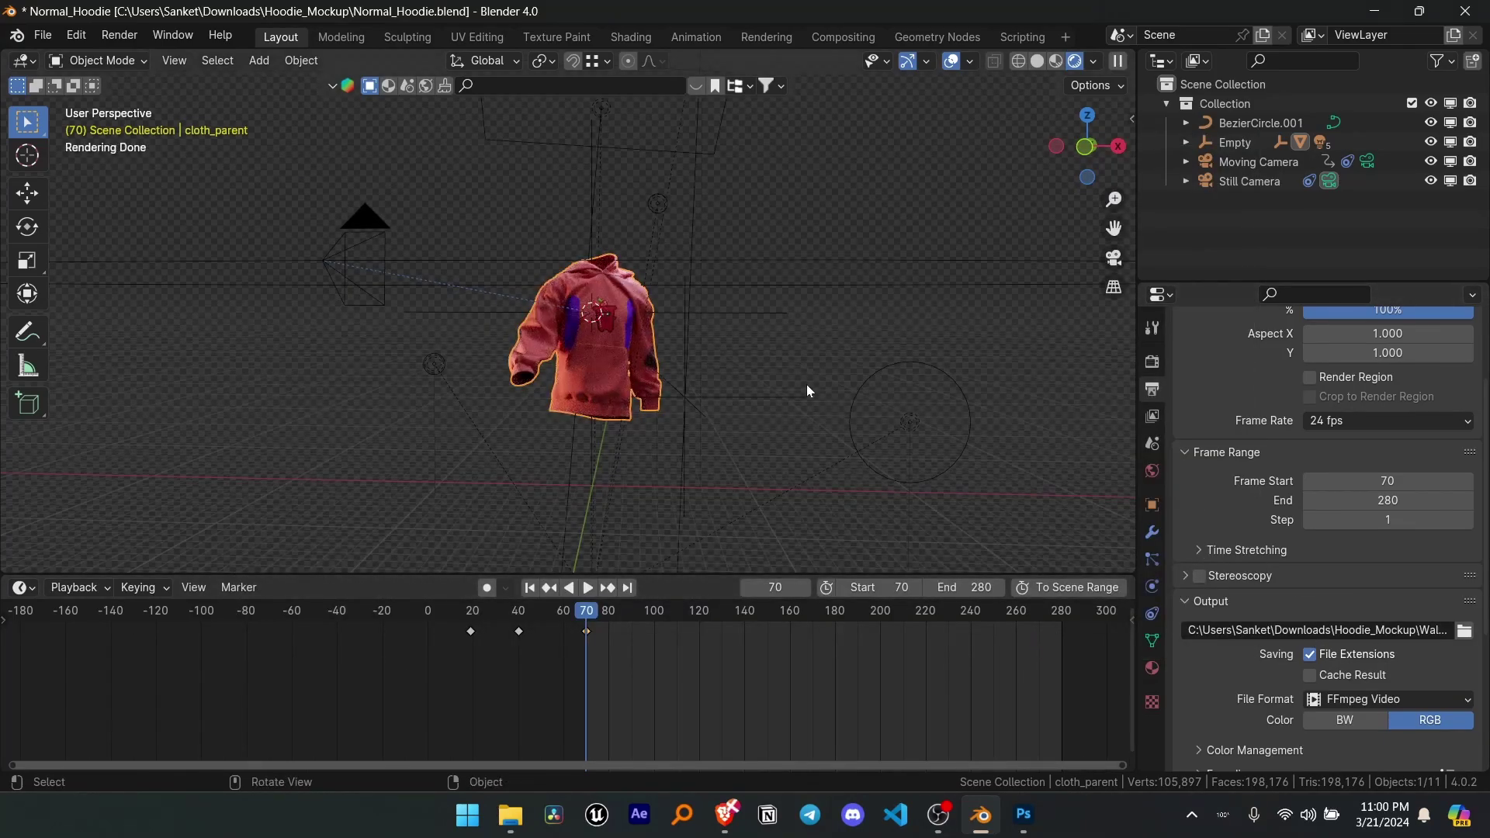
Start Render Animation, then send the render window back and show Render Properties.
left_click(113, 39)
left_click(142, 78)
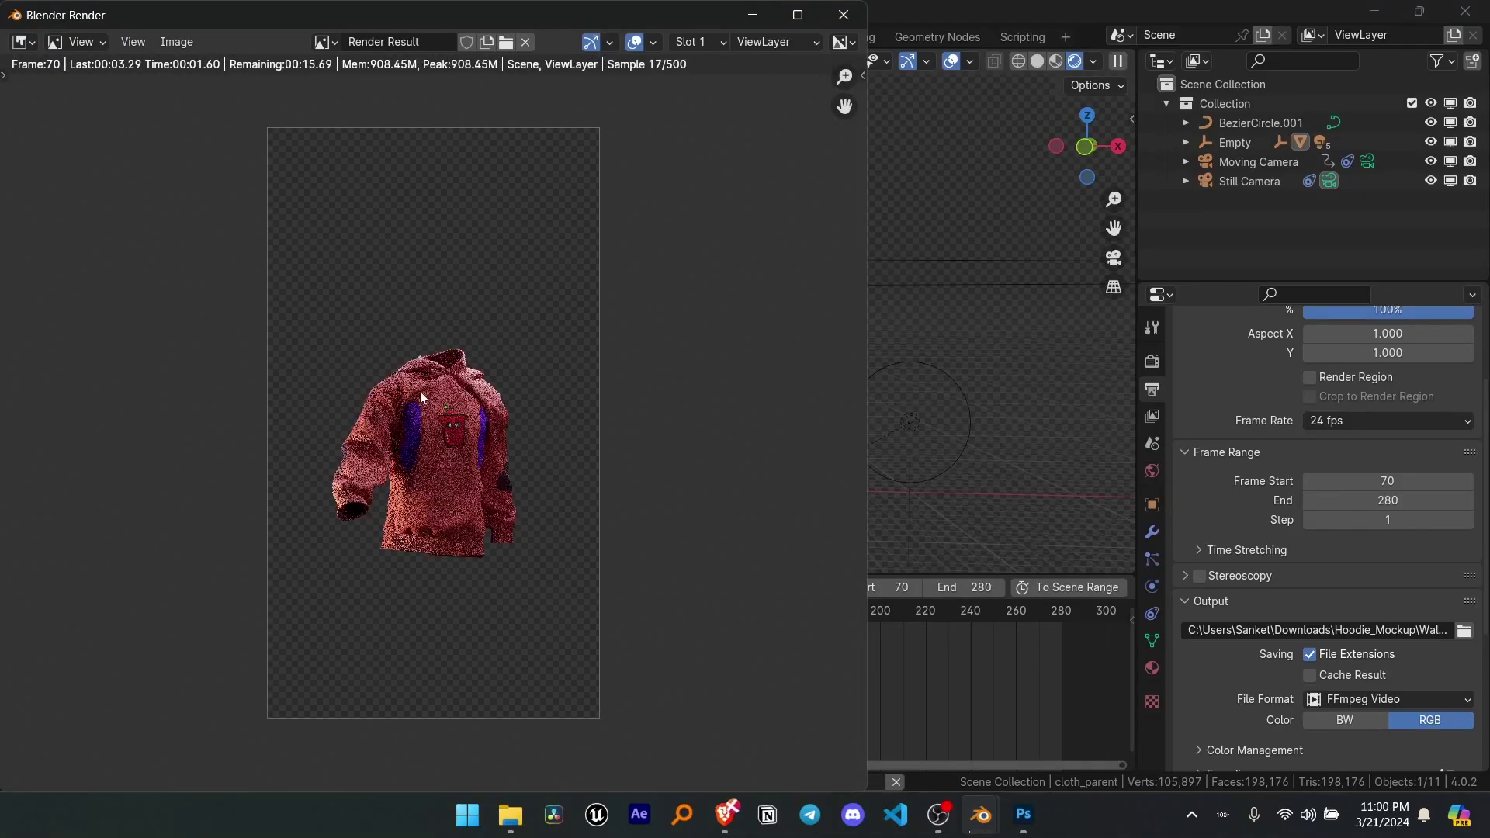
left_click(1193, 474)
left_click(1151, 361)
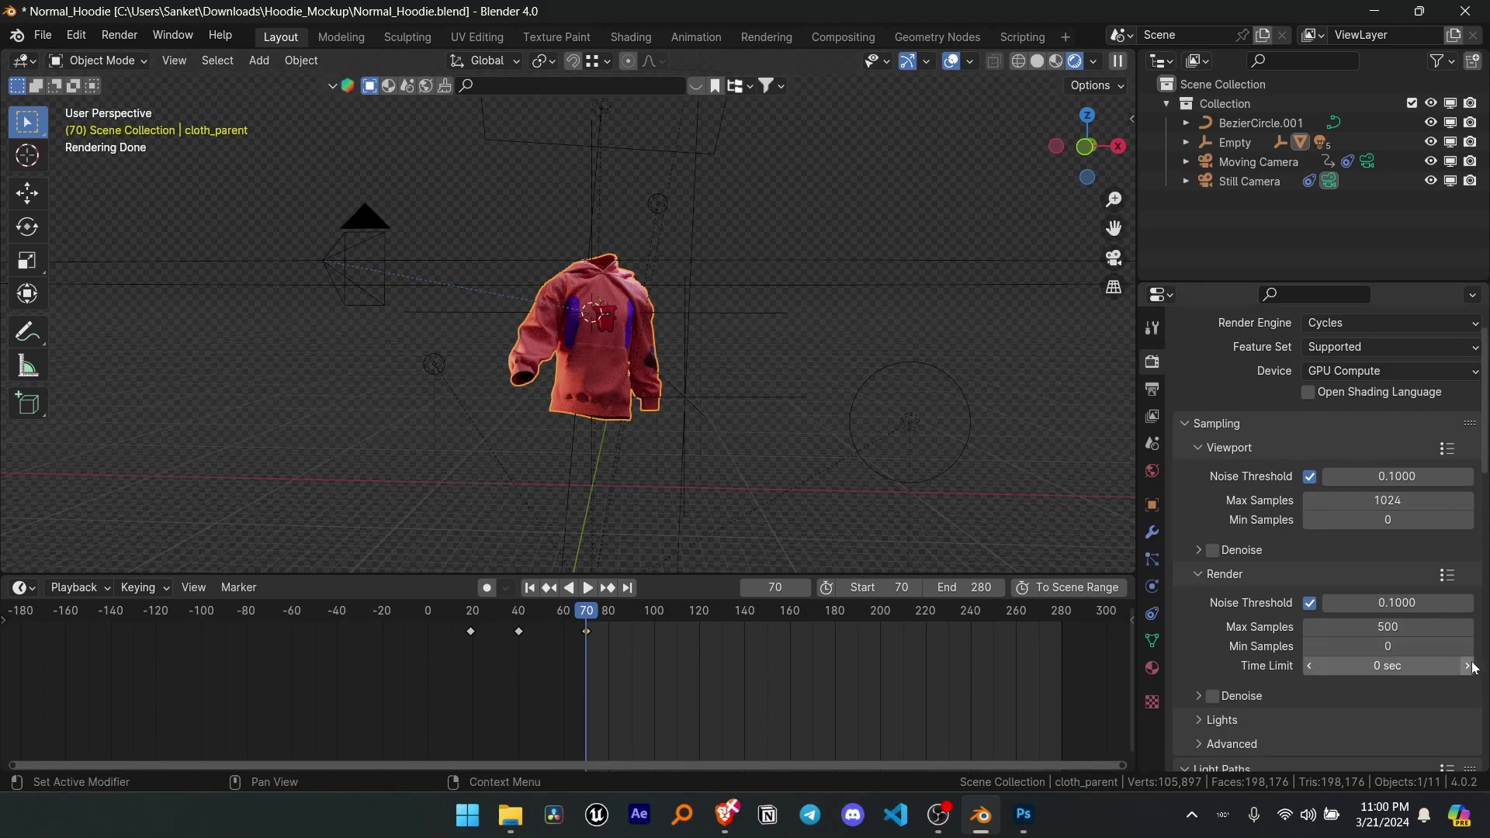
Keep Max Samples at 500 and the render device on GPU Compute.
left_click(1401, 626)
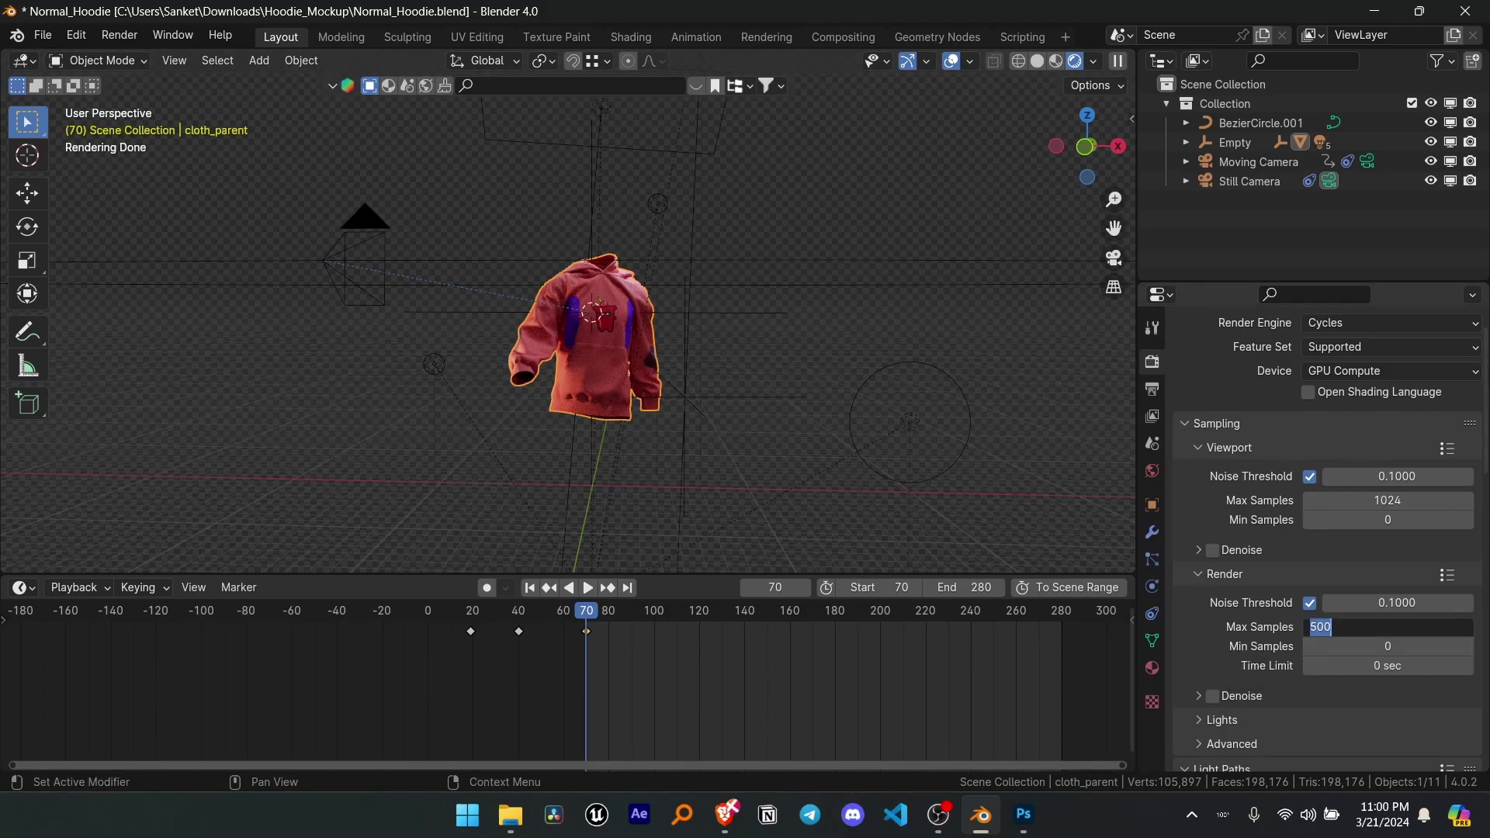
key("Return")
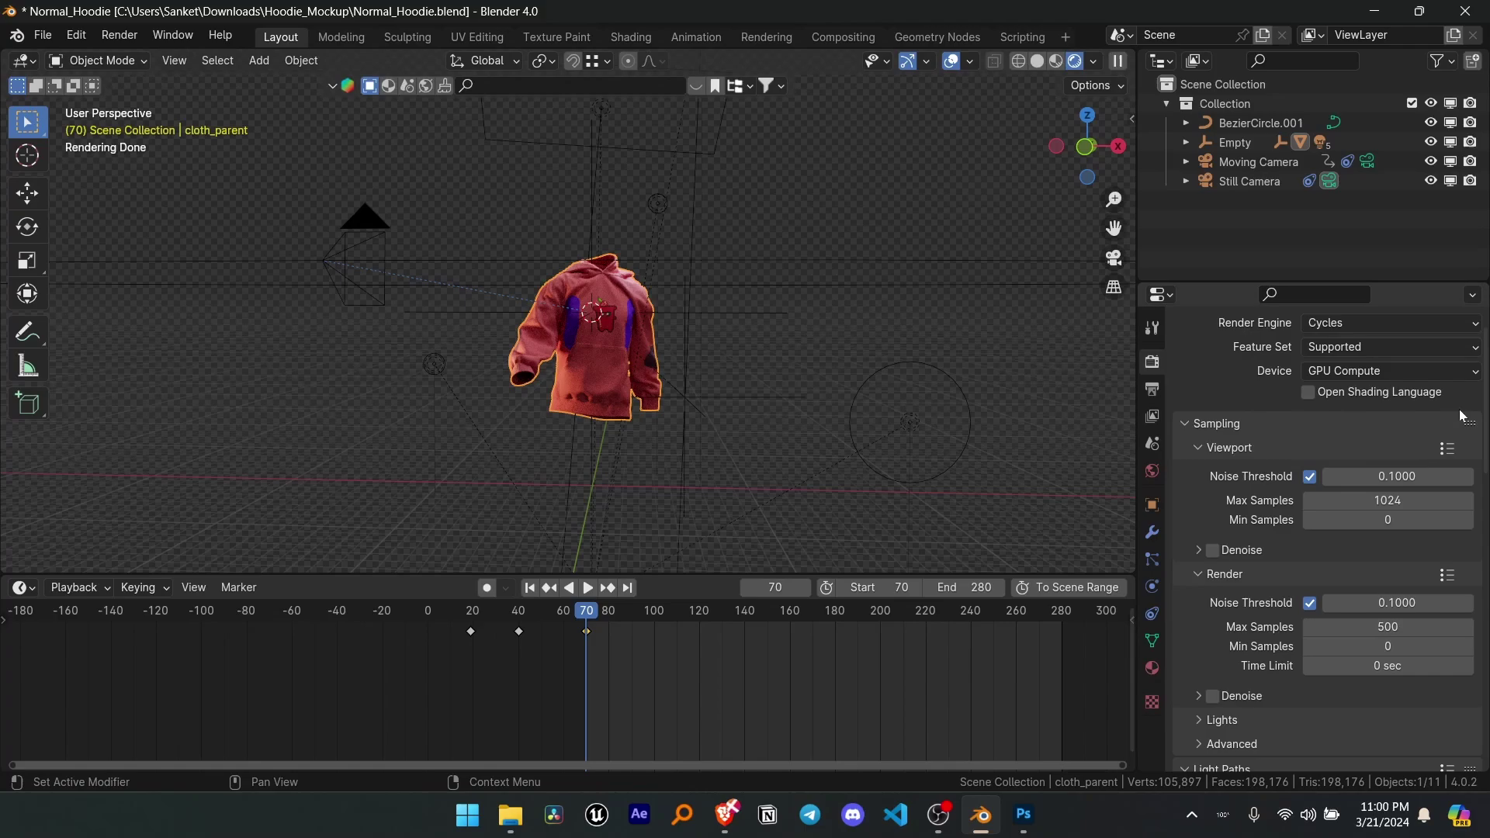
left_click(1364, 371)
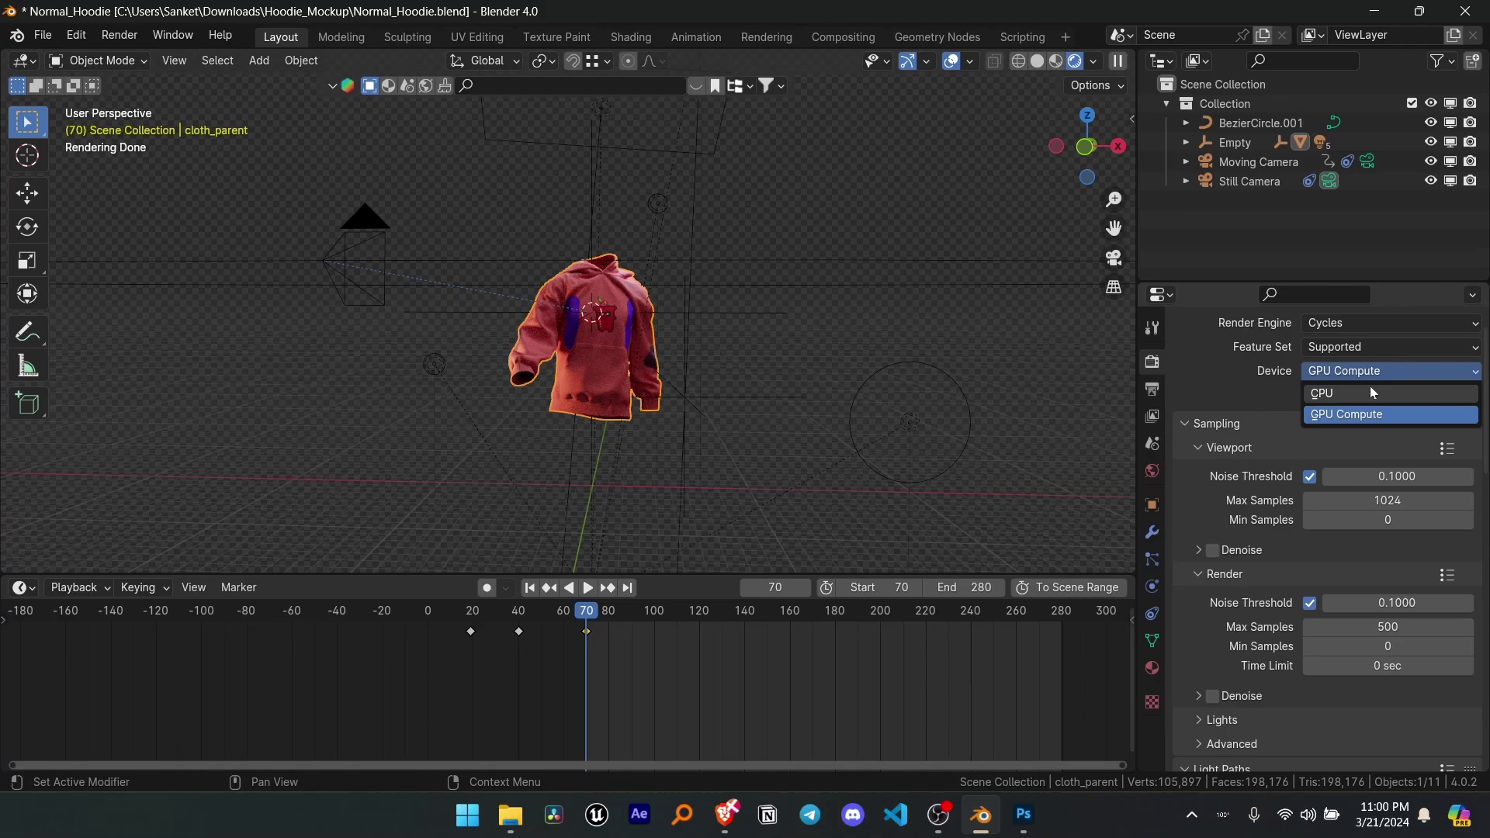
left_click(1364, 415)
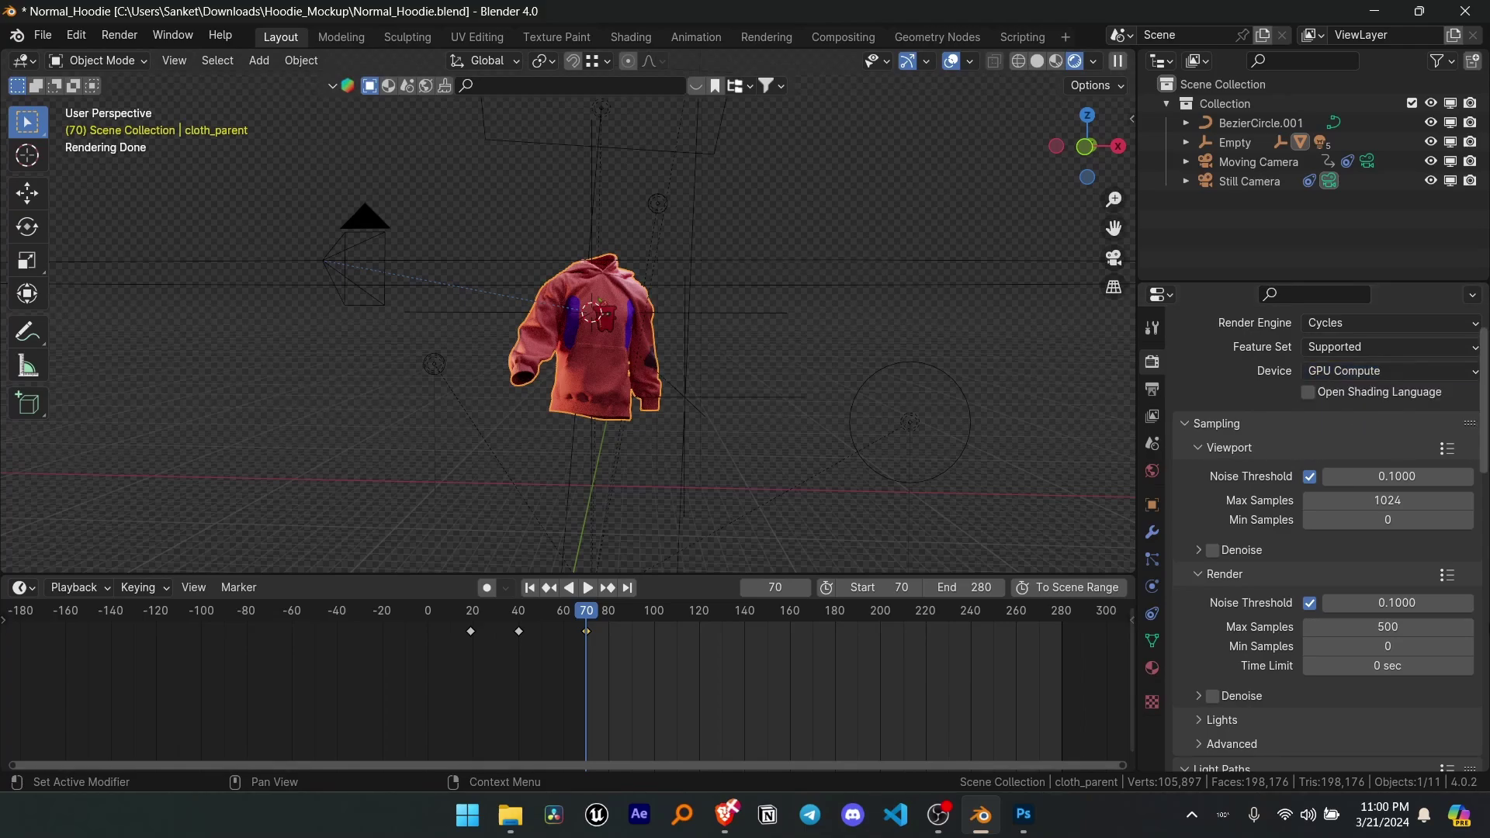
Lower the Resolution % below 100 for the 1080×1920 output.
left_click(1155, 388)
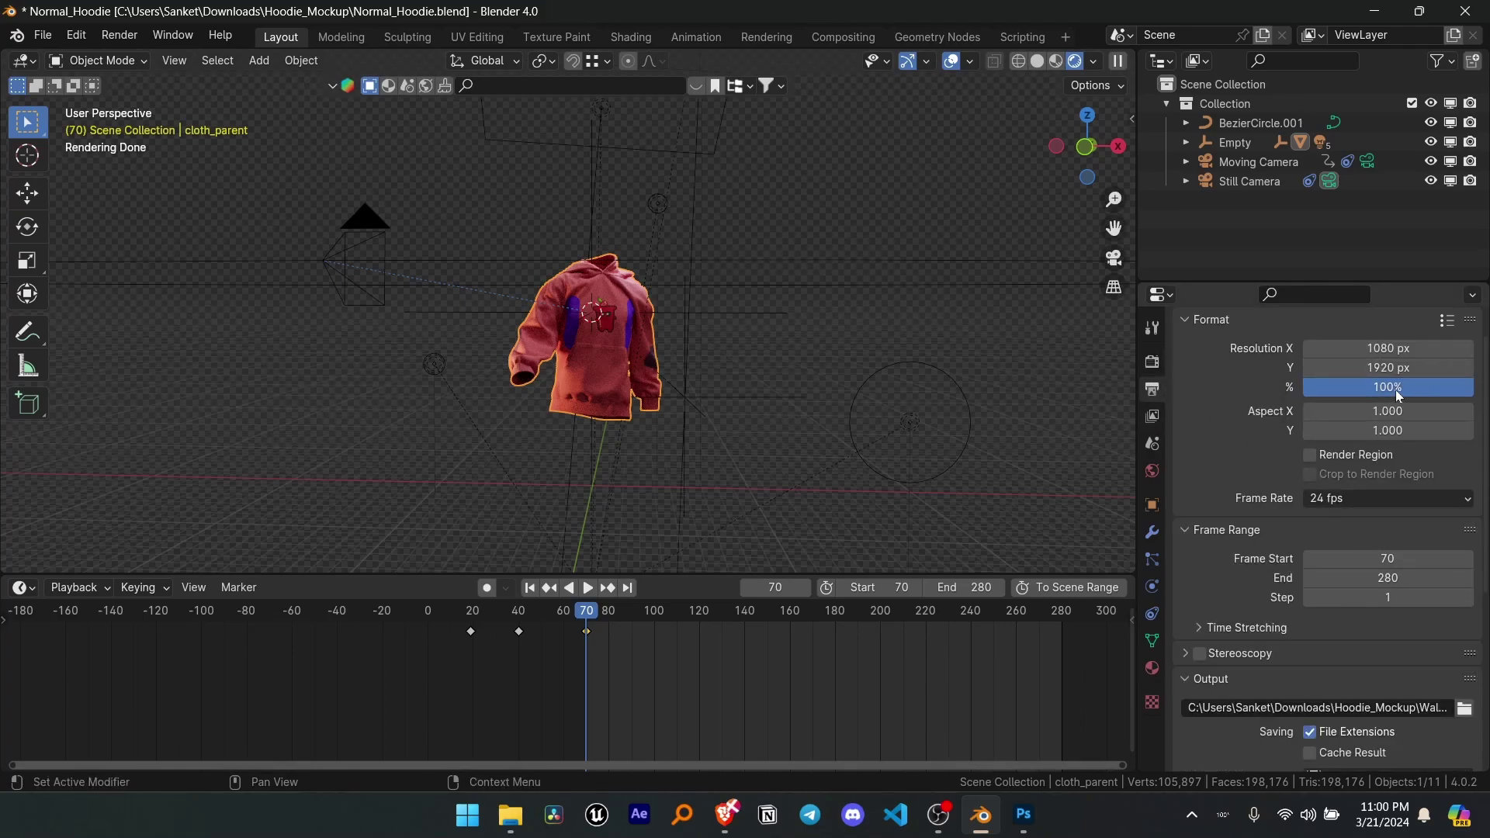
left_click_drag(1390, 390, 1323, 389)
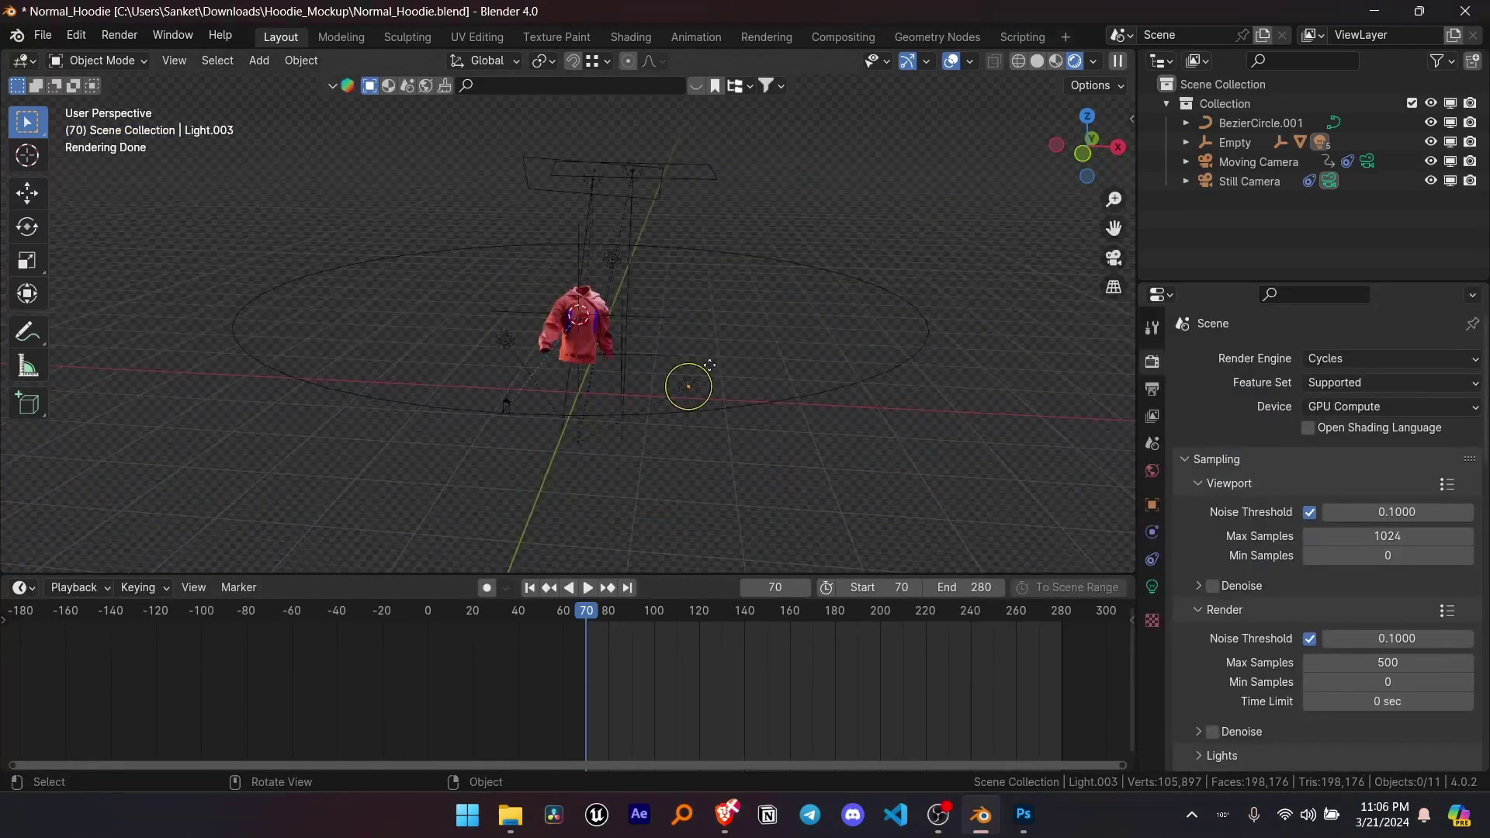
middle_click_drag(708, 366, 357, 380)
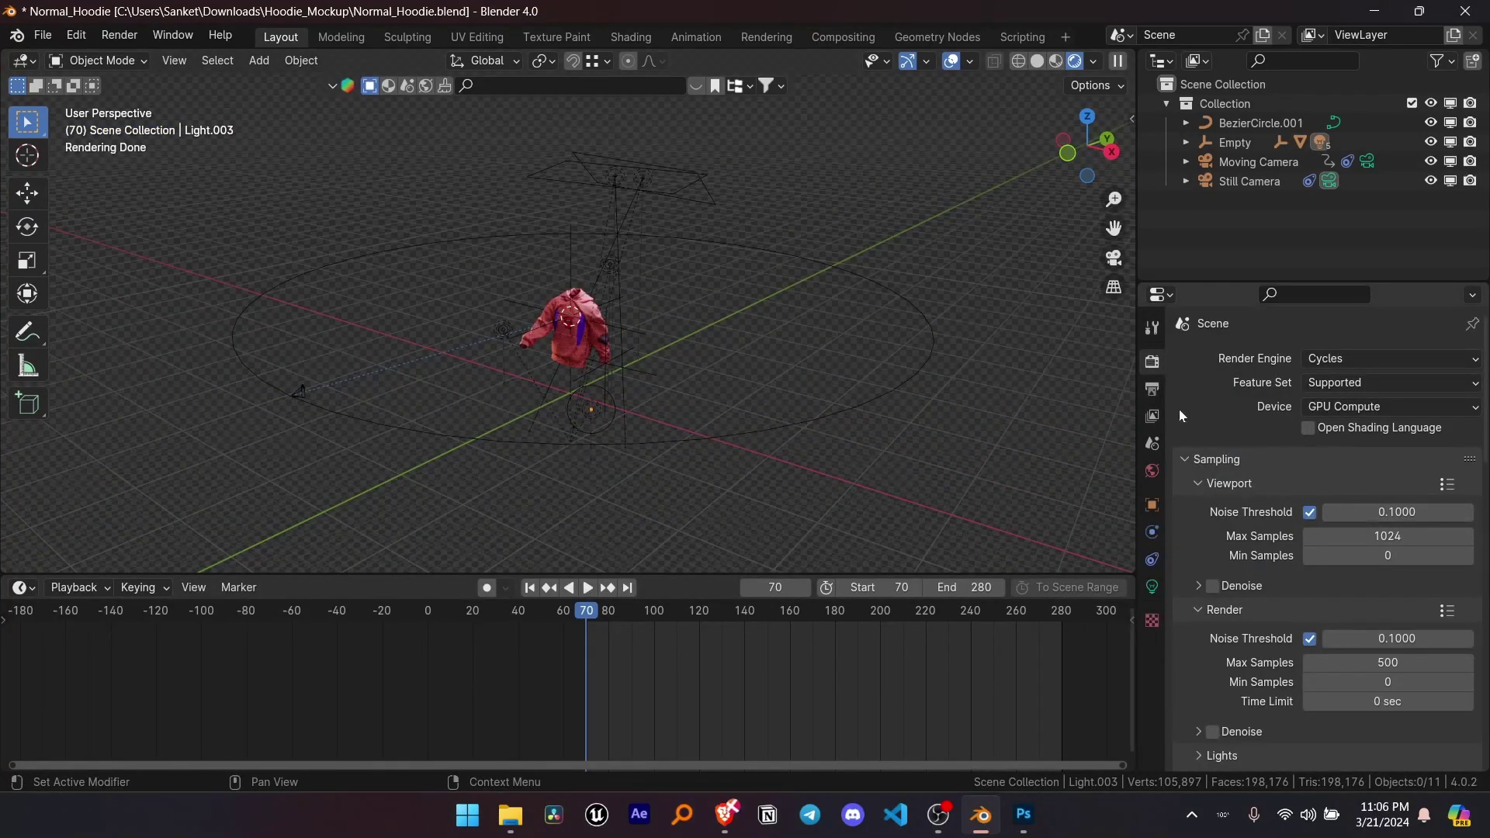
Set Moving Camera as the scene camera in Scene Properties, then orbit the viewport.
left_click(1152, 444)
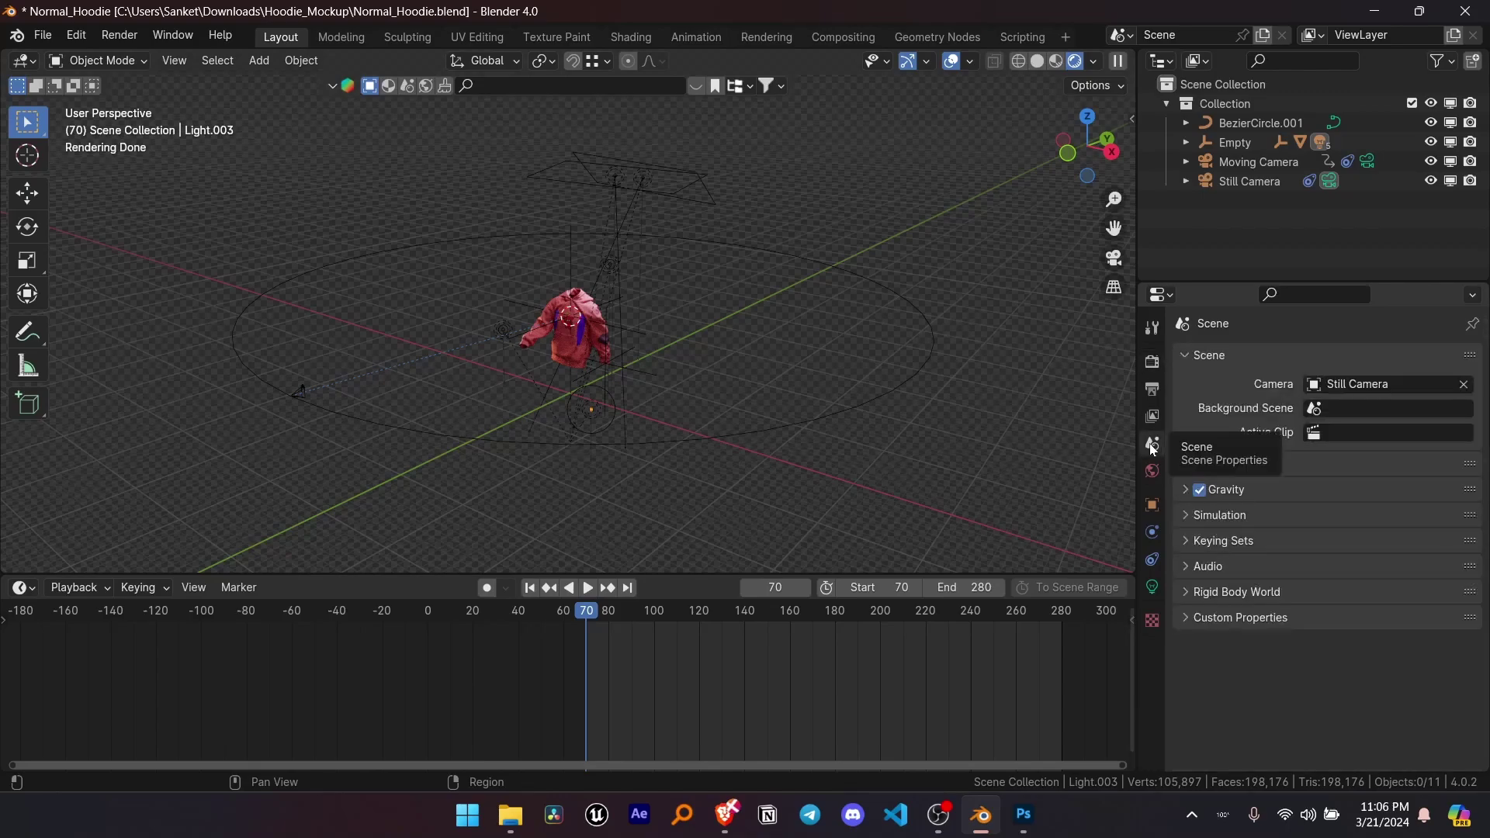
left_click(1346, 386)
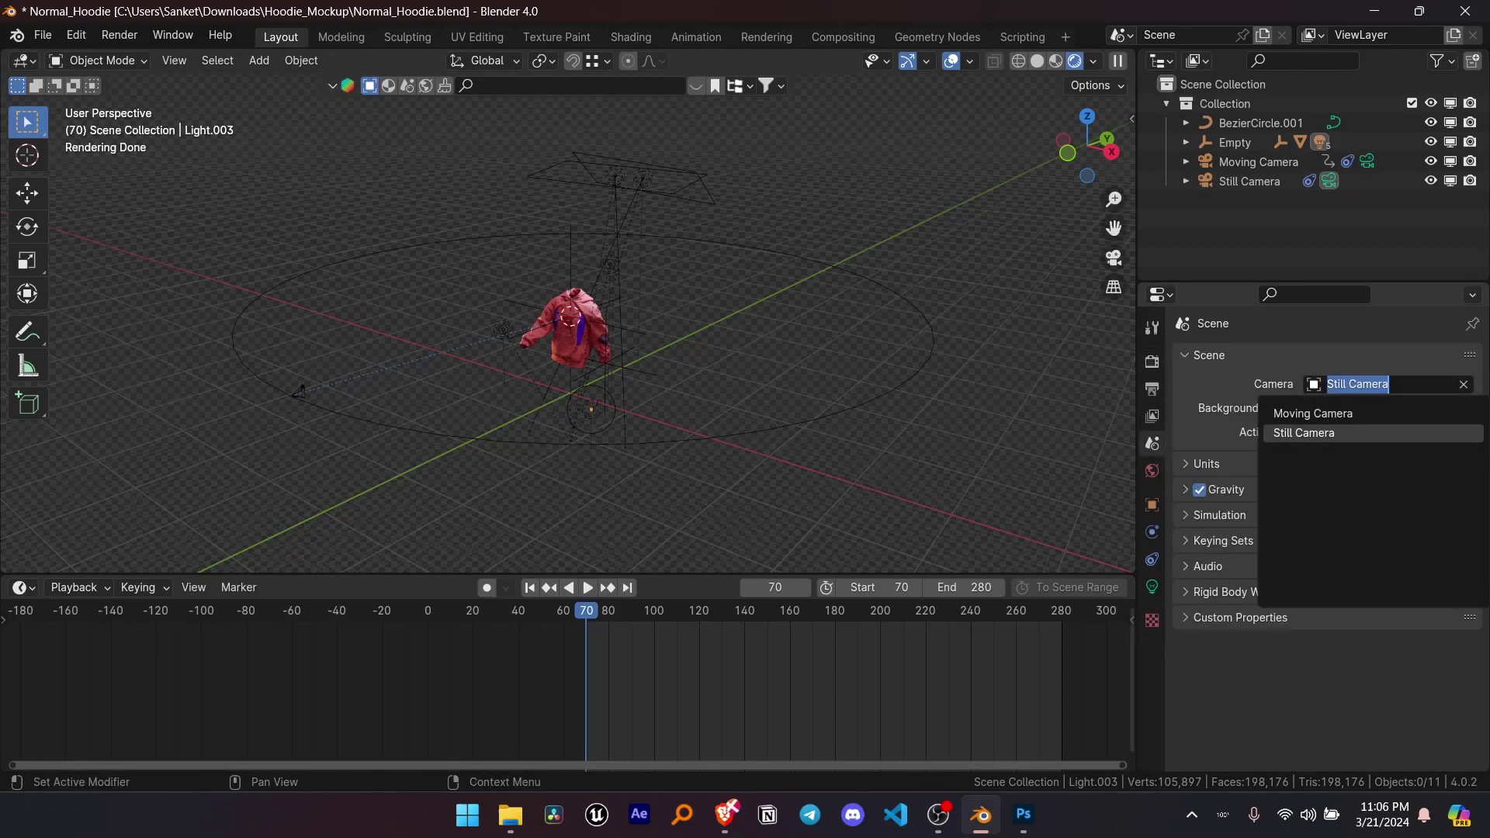
left_click(1332, 415)
mouse_move(990, 419)
middle_mouse_down()
mouse_move(847, 414)
mouse_move(1015, 449)
middle_mouse_up()
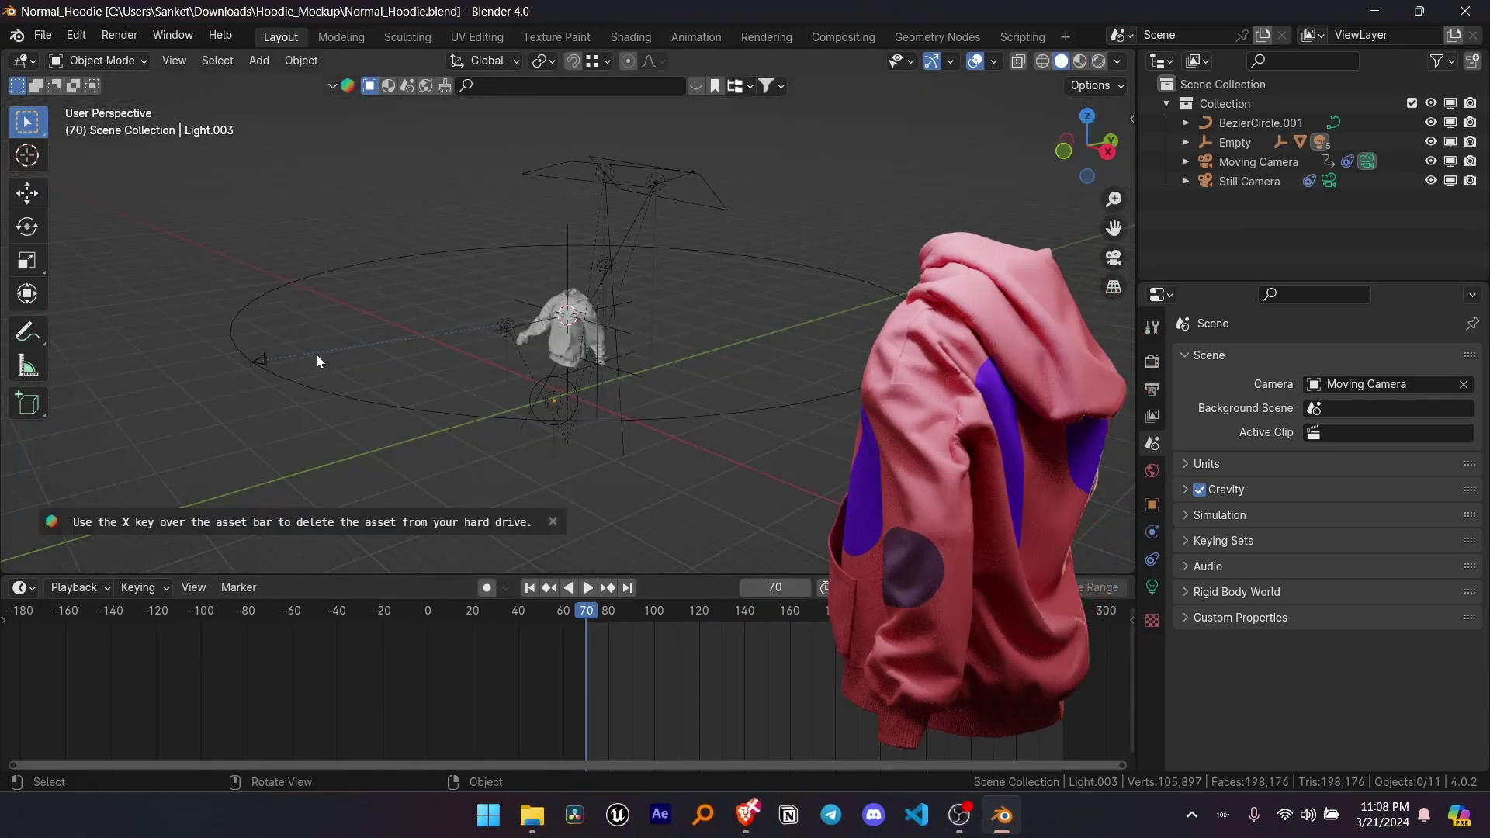
mouse_move(317, 356)
middle_mouse_down()
mouse_move(435, 463)
mouse_move(732, 473)
mouse_move(469, 462)
mouse_move(545, 358)
mouse_move(681, 458)
middle_mouse_up()
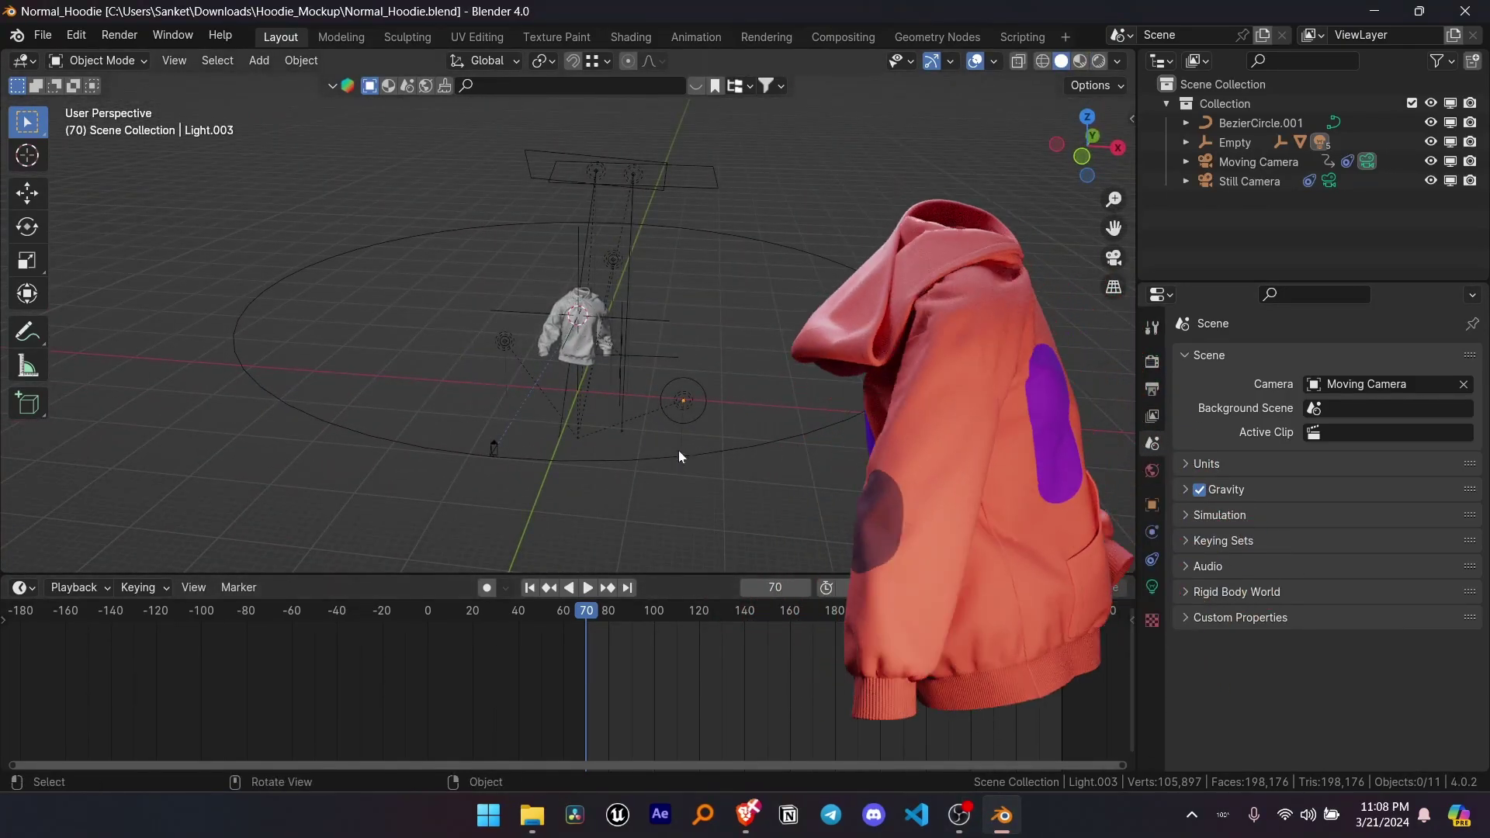